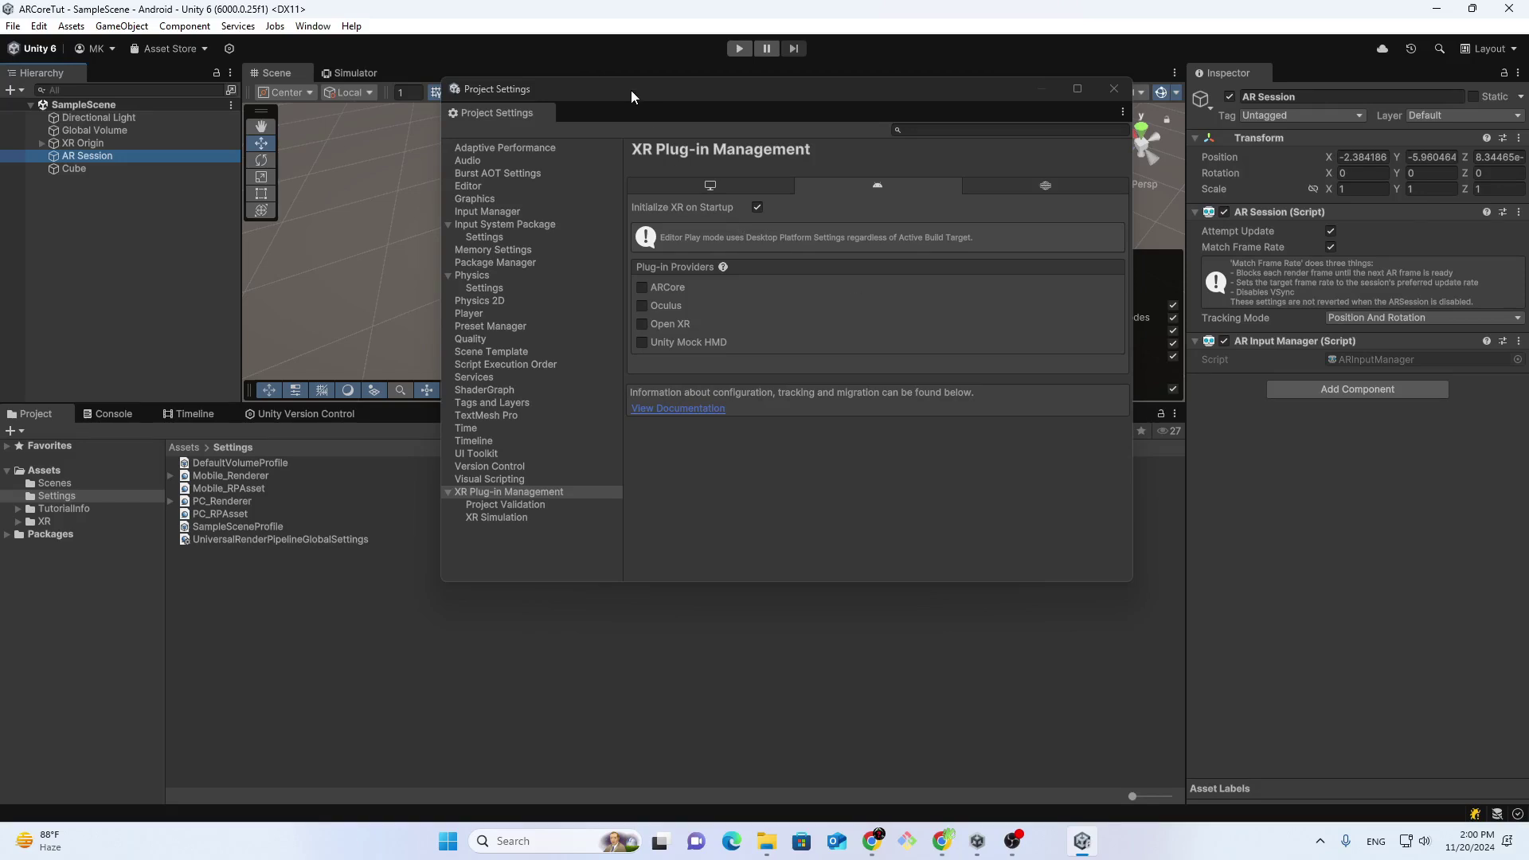
# Step: In Graphics settings, inspect the default pipeline assets PC_RPAsset and Mobile_RPAsset
pyautogui.moveTo(629, 89); pyautogui.dragTo(558, 92)
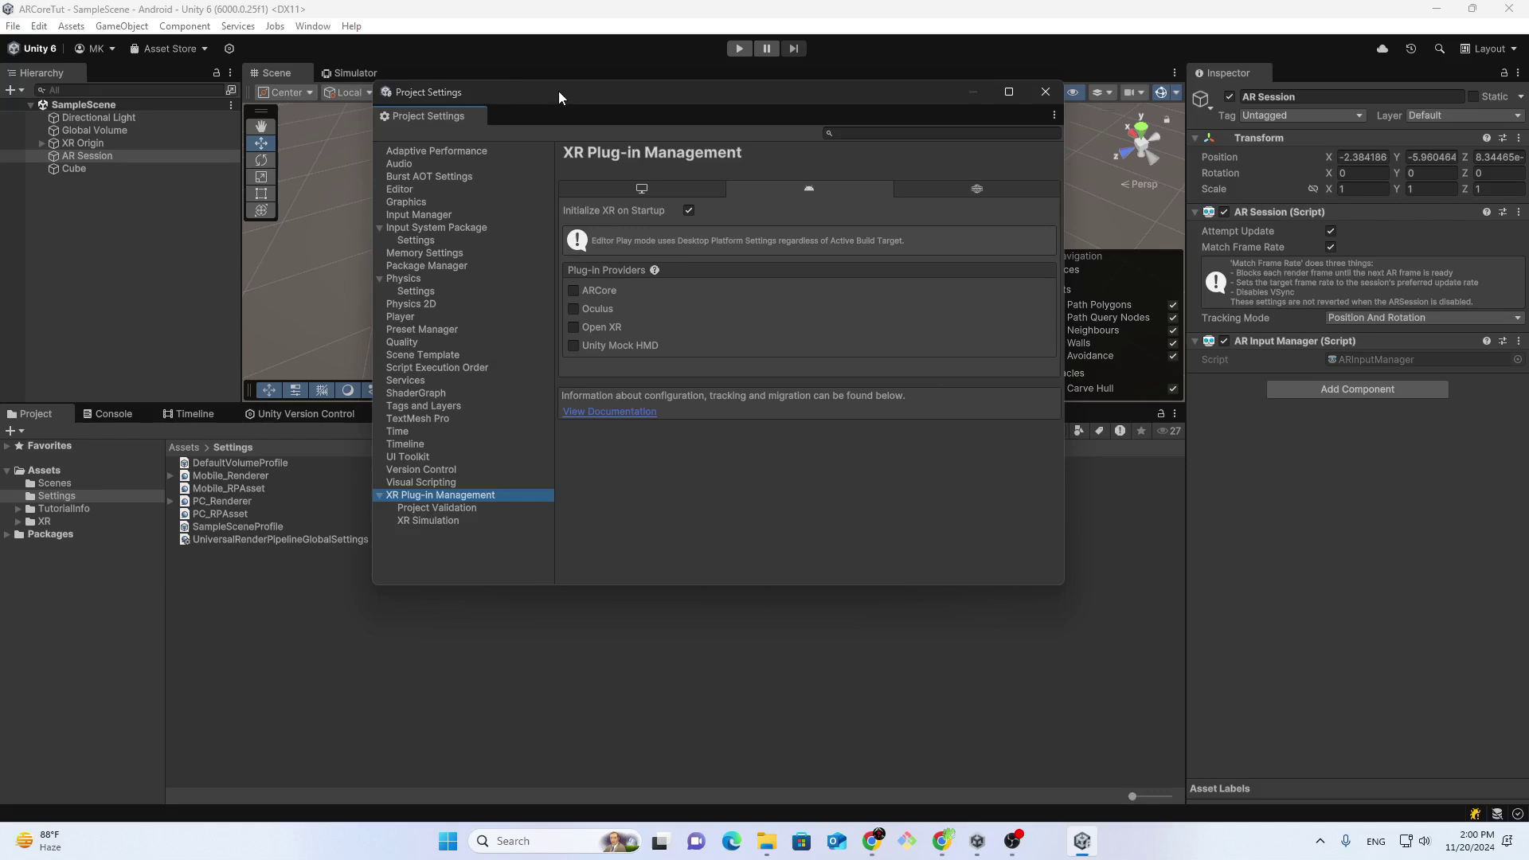
pyautogui.click(398, 200)
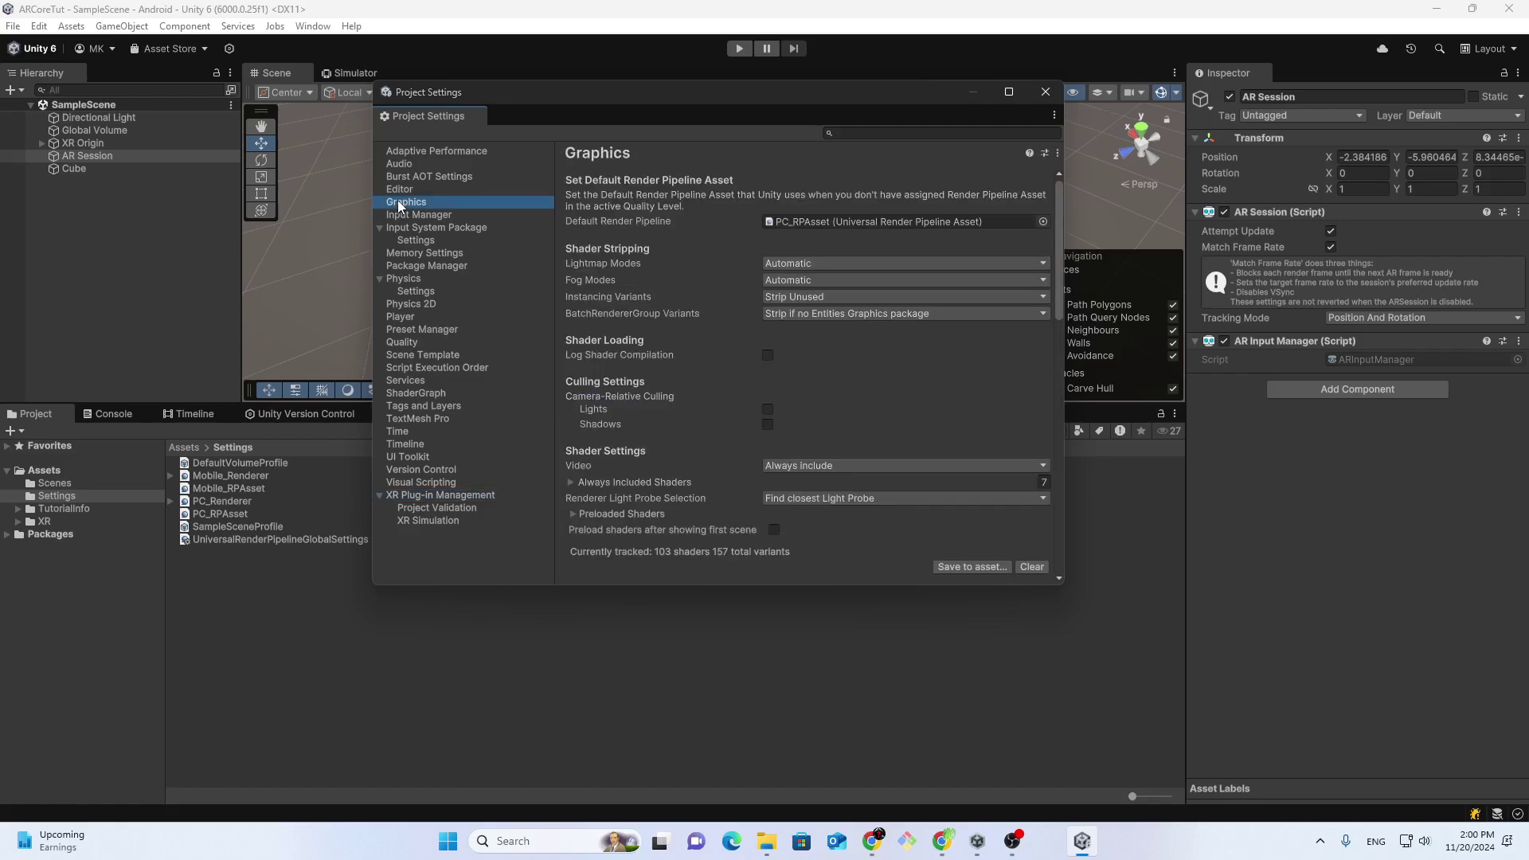
pyautogui.doubleClick(813, 222)
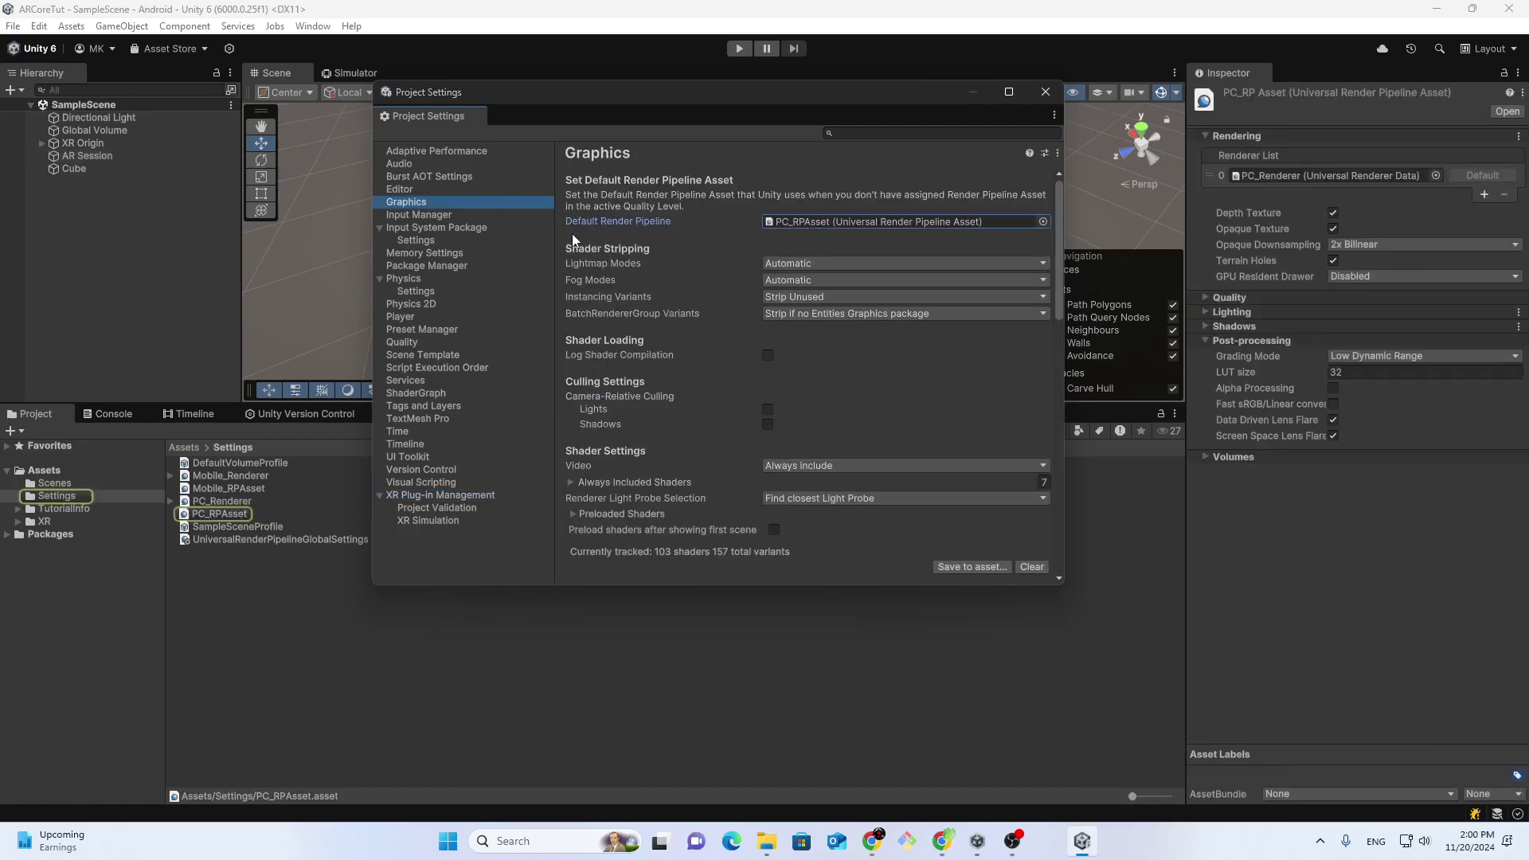
pyautogui.click(231, 515)
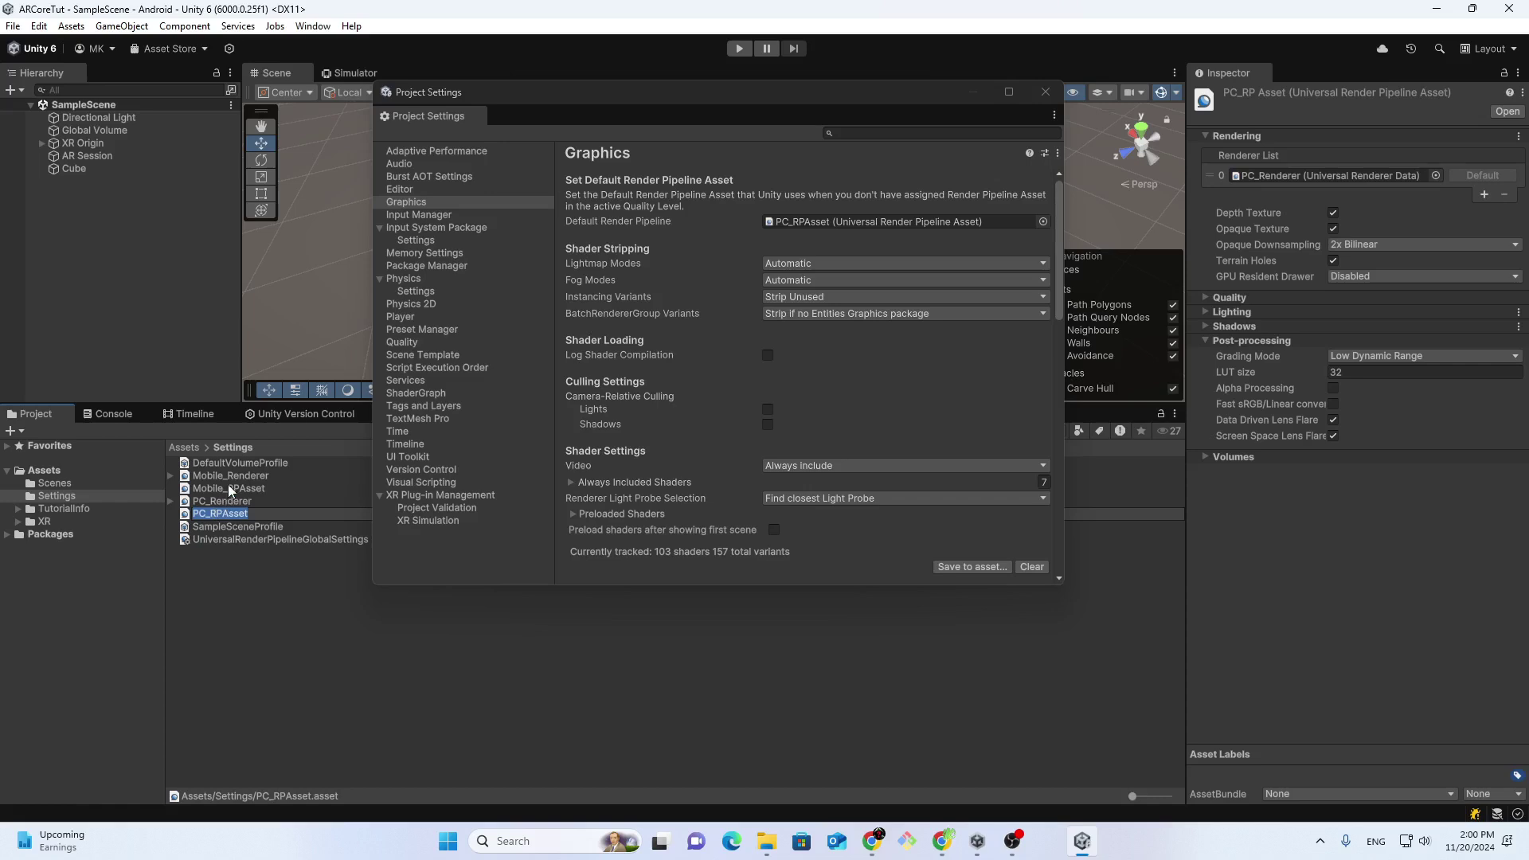
pyautogui.click(231, 488)
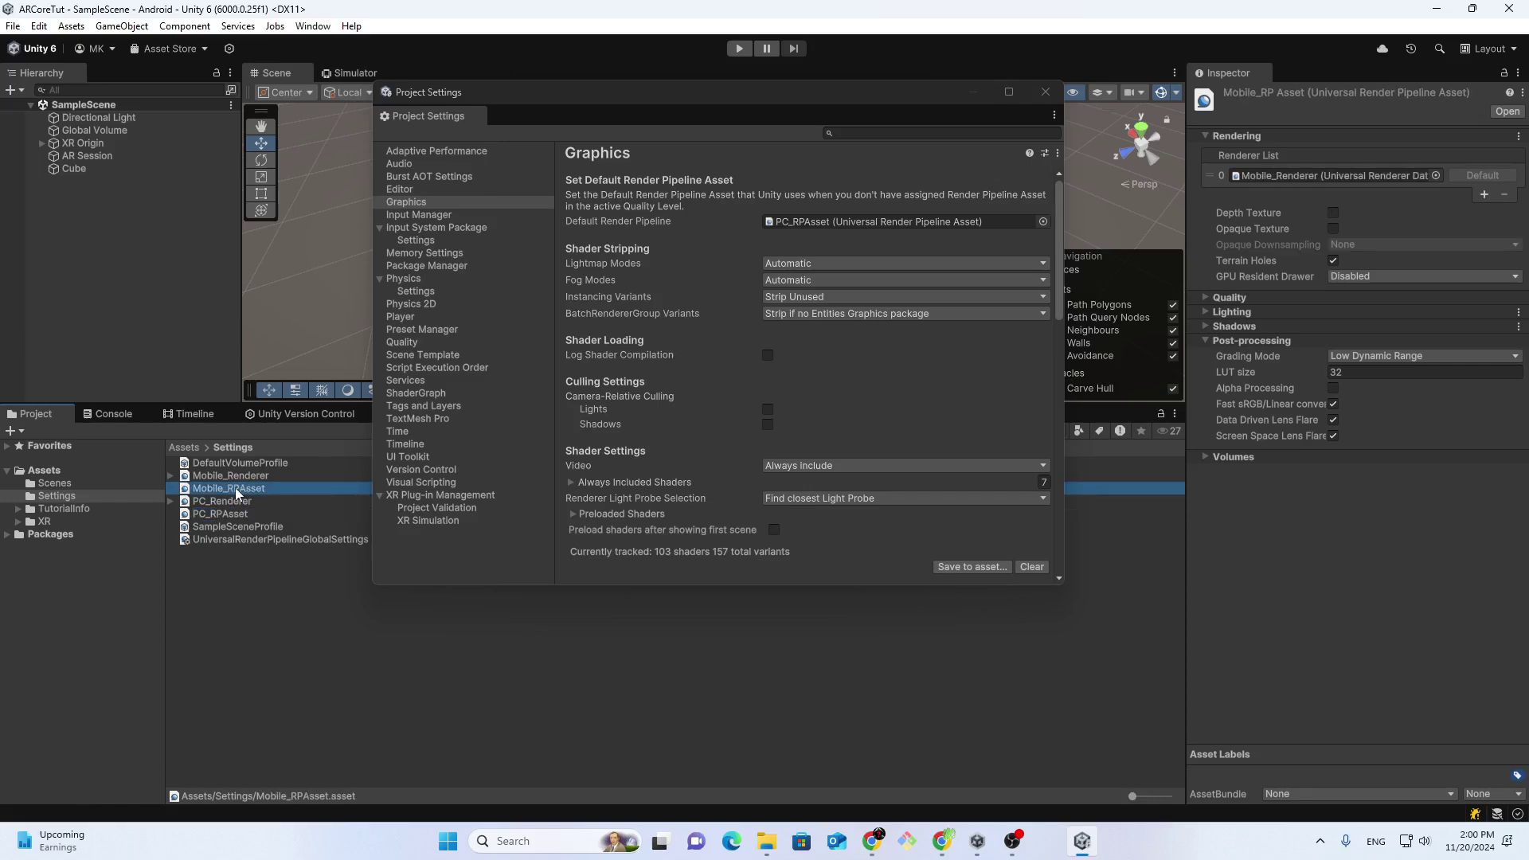
# Step: Select the Mobile quality level and follow Mobile_RPAsset to its Mobile_Renderer data
pyautogui.click(404, 342)
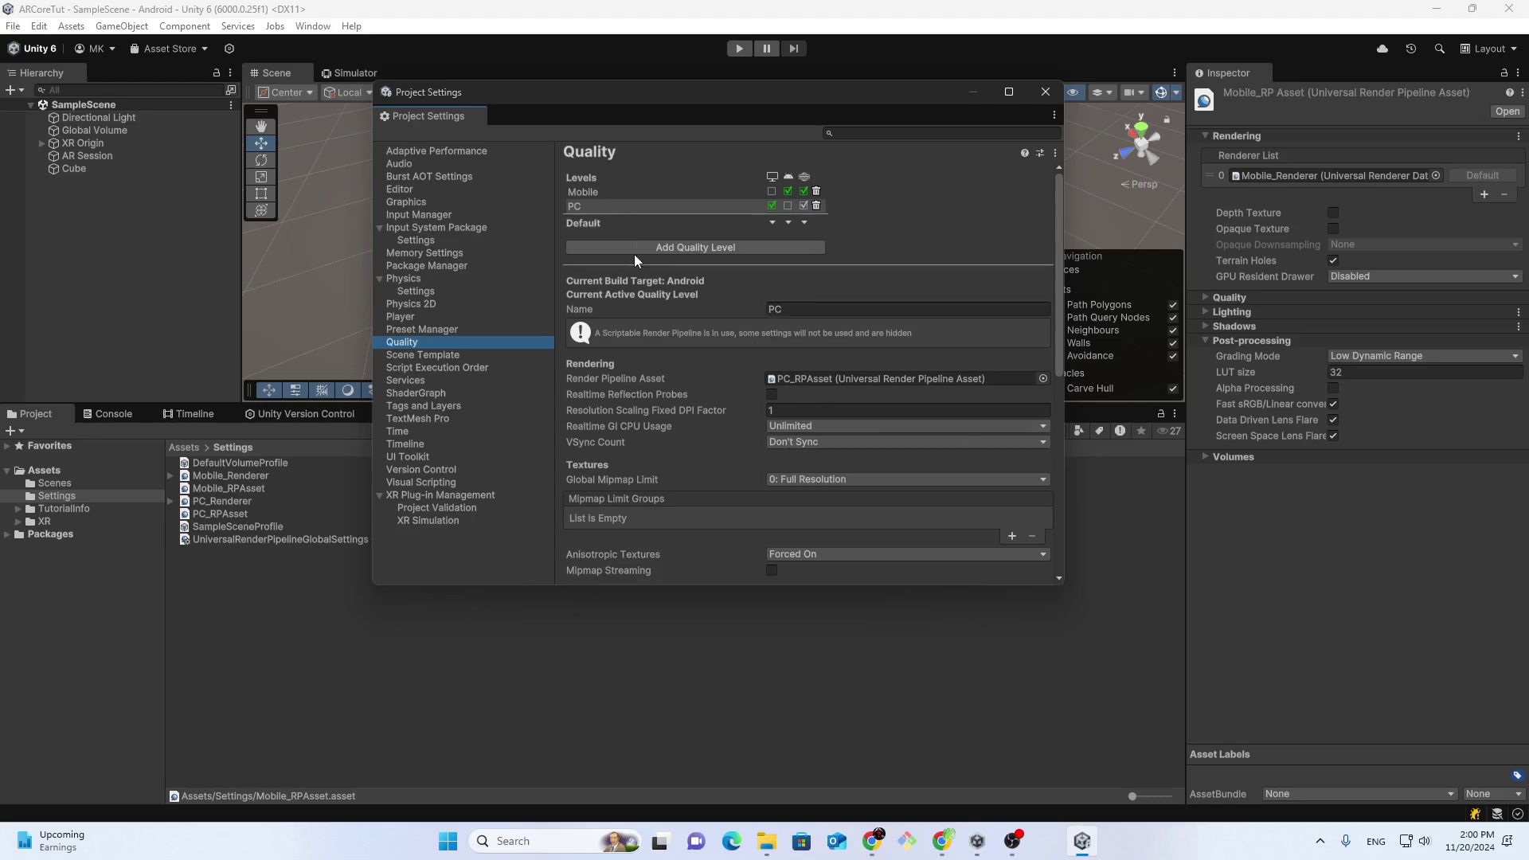
pyautogui.click(588, 192)
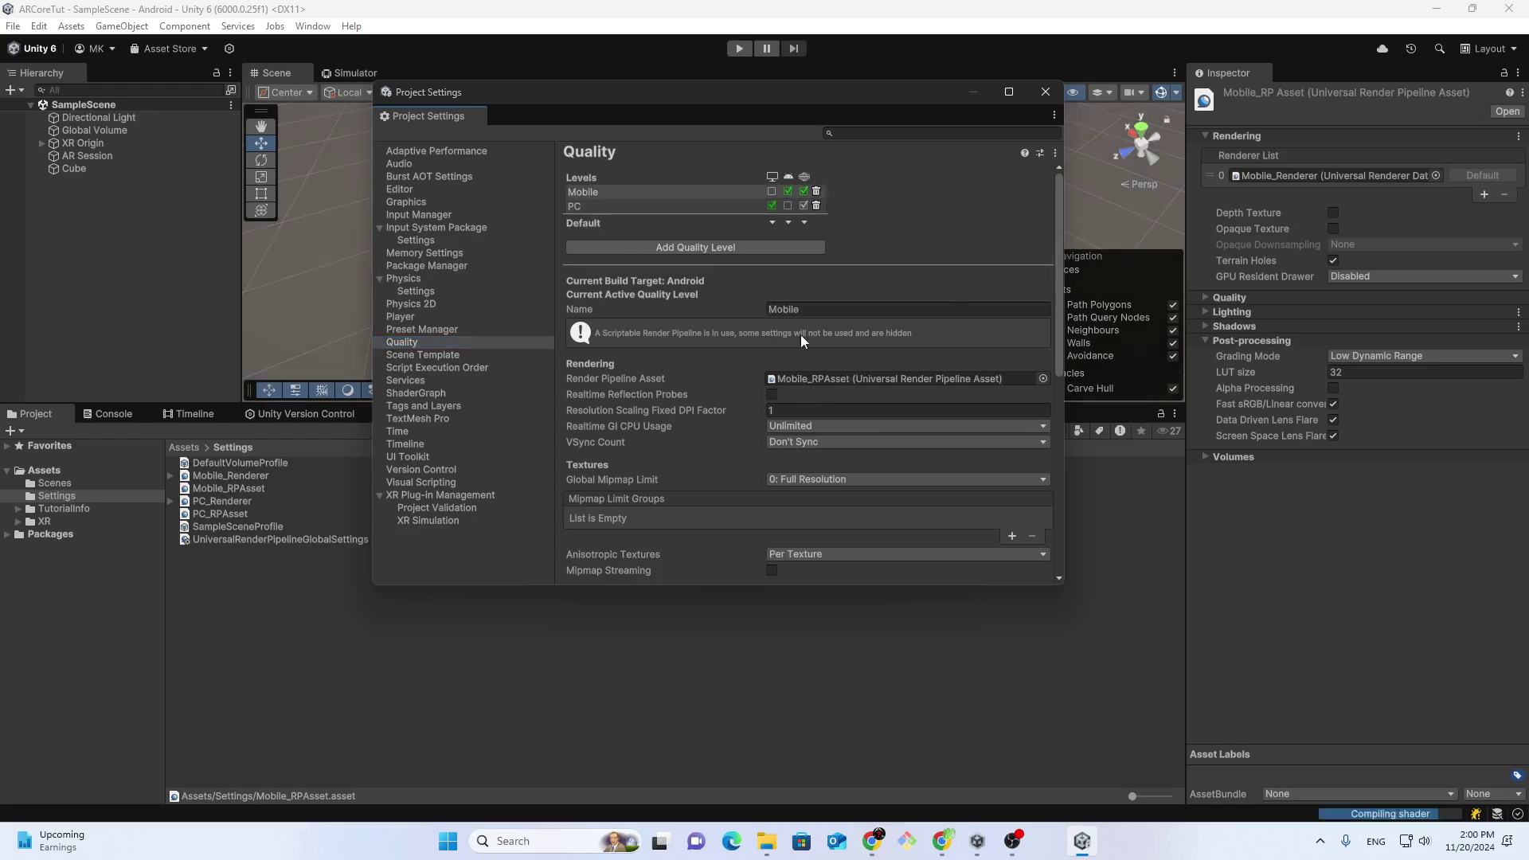
pyautogui.click(799, 379)
pyautogui.click(205, 489)
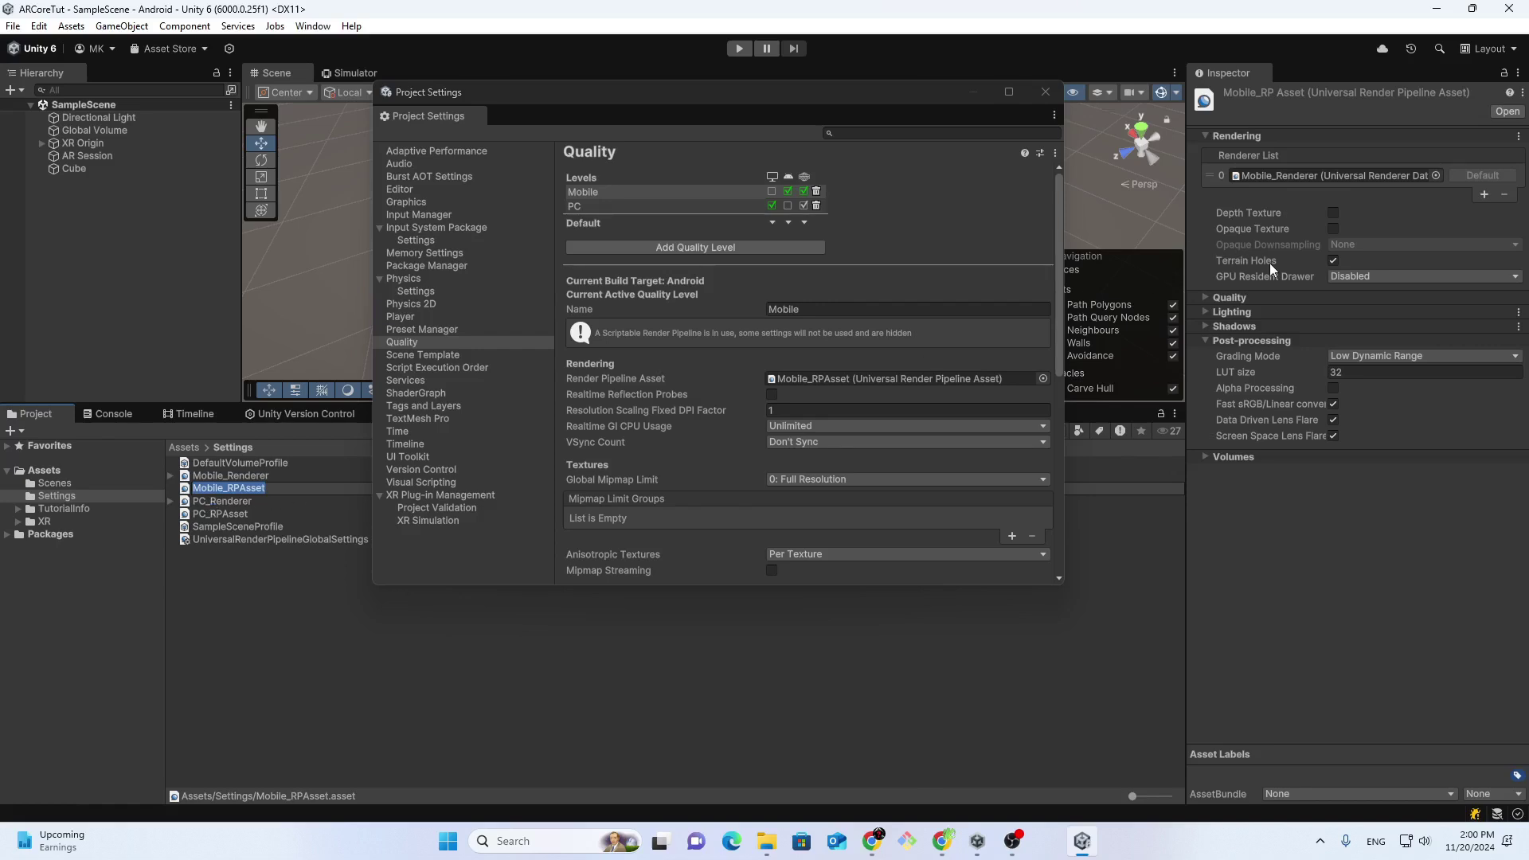
pyautogui.click(1281, 174)
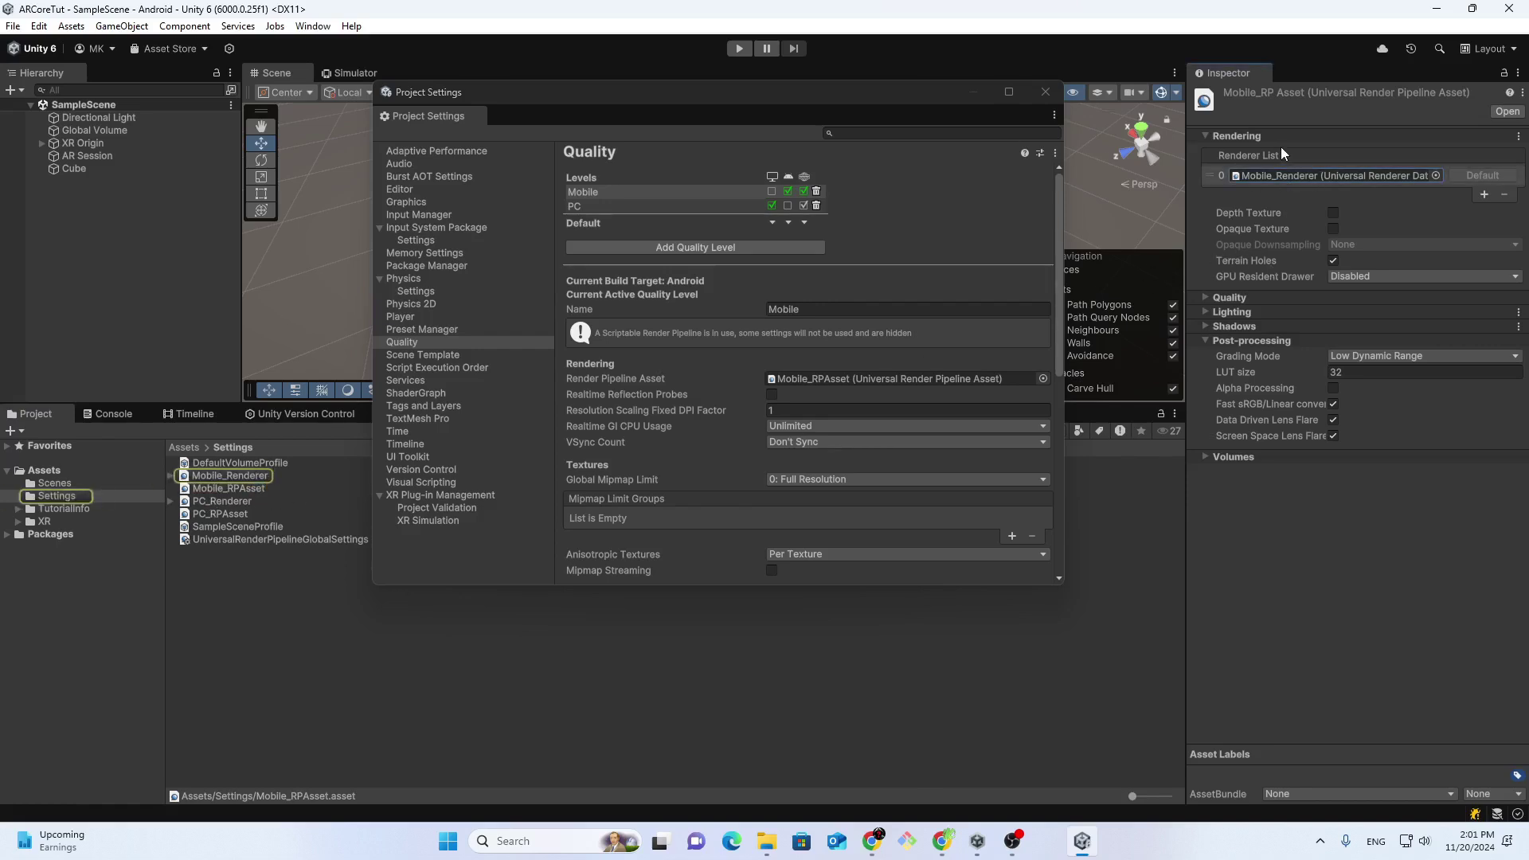
# Step: Add an AR Background Renderer Feature to Mobile_Renderer, then expand and collapse its entry
pyautogui.click(232, 474)
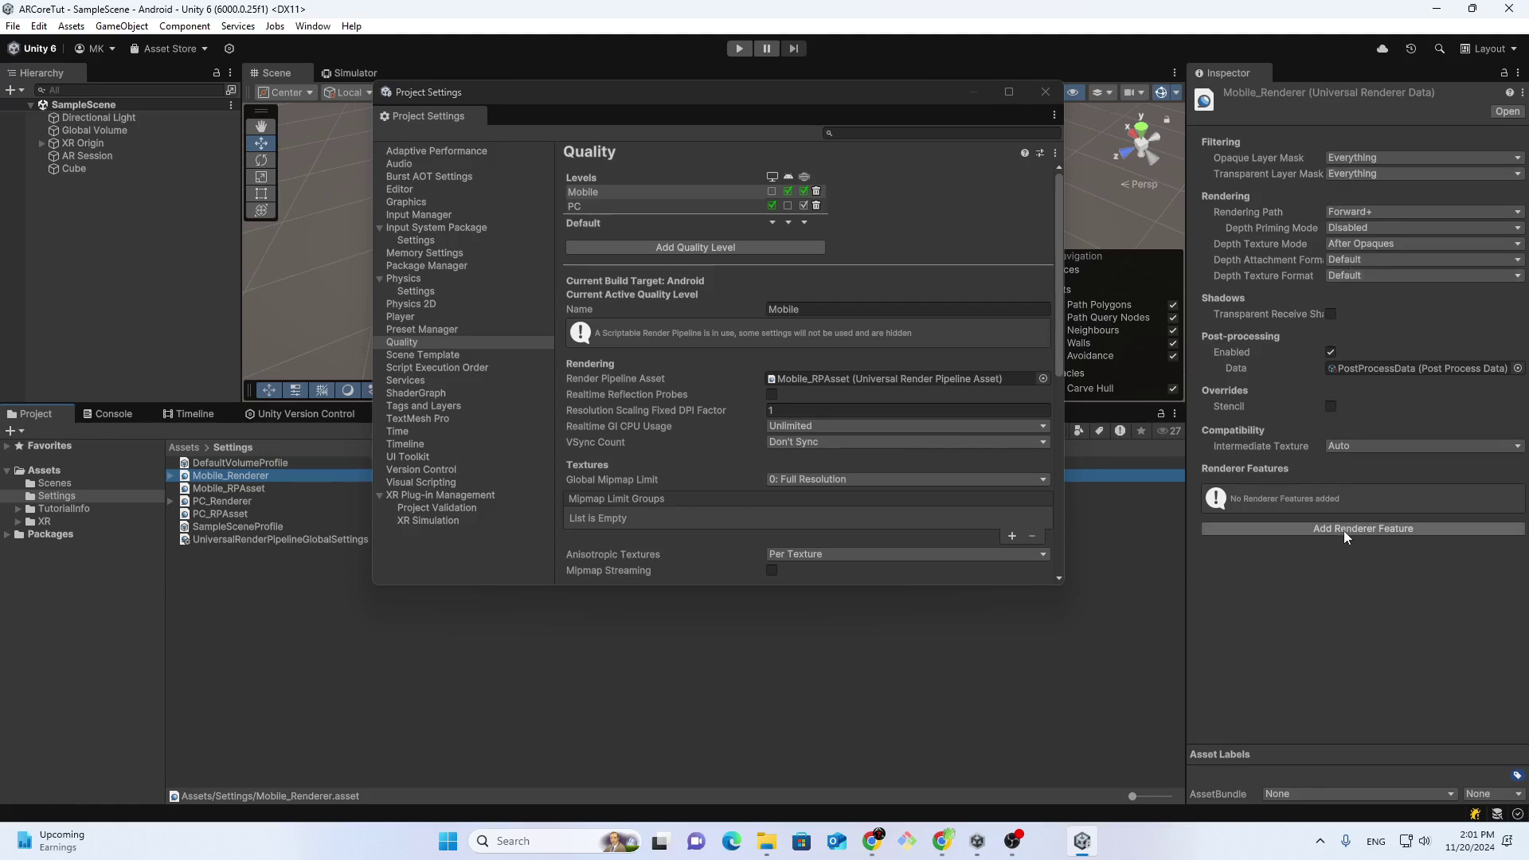
pyautogui.click(1373, 529)
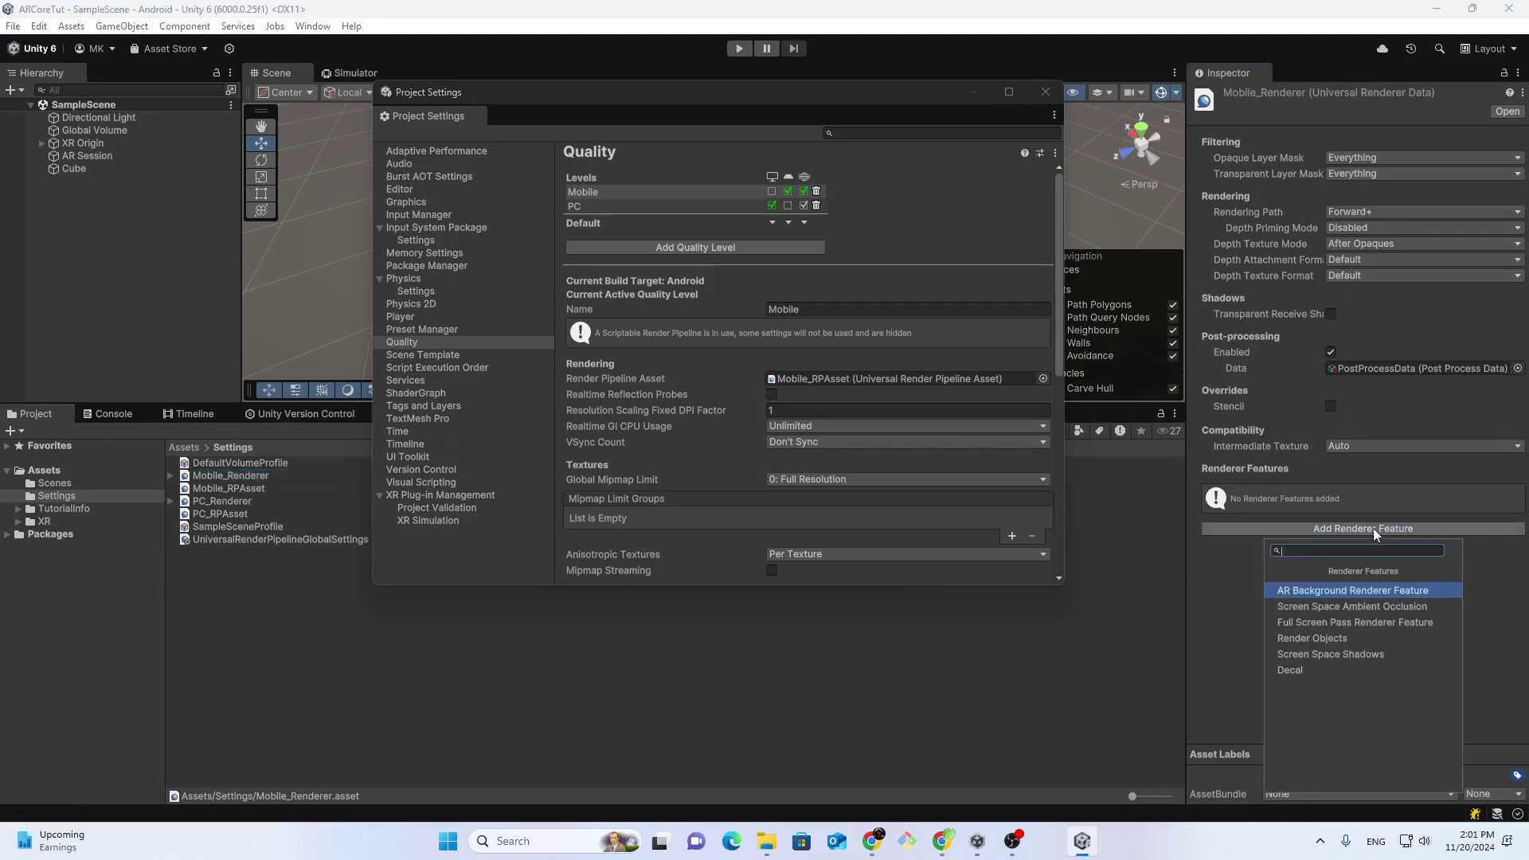
pyautogui.click(1317, 592)
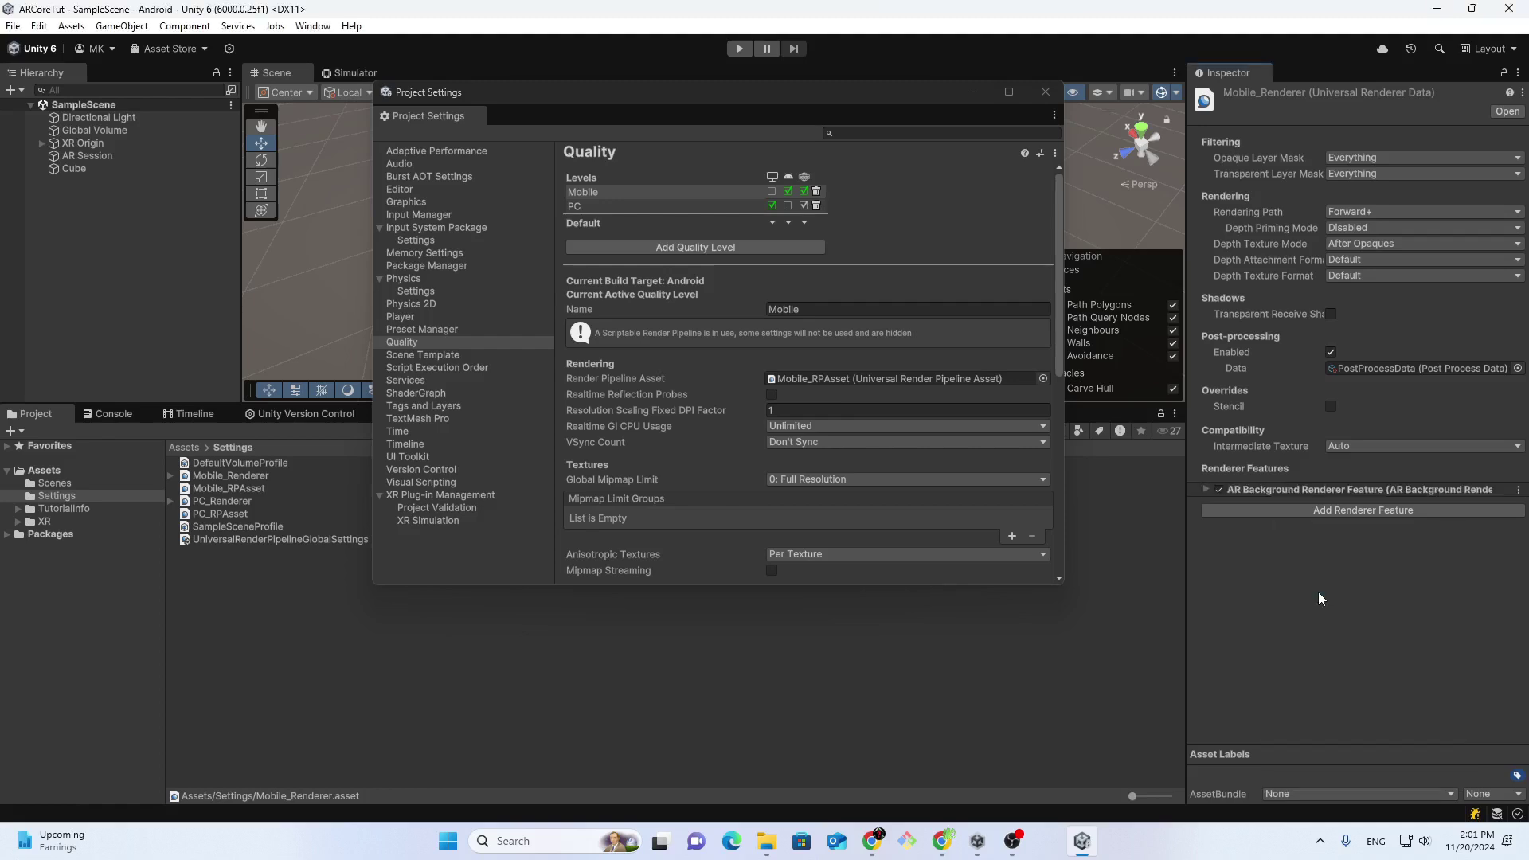
pyautogui.click(1206, 489)
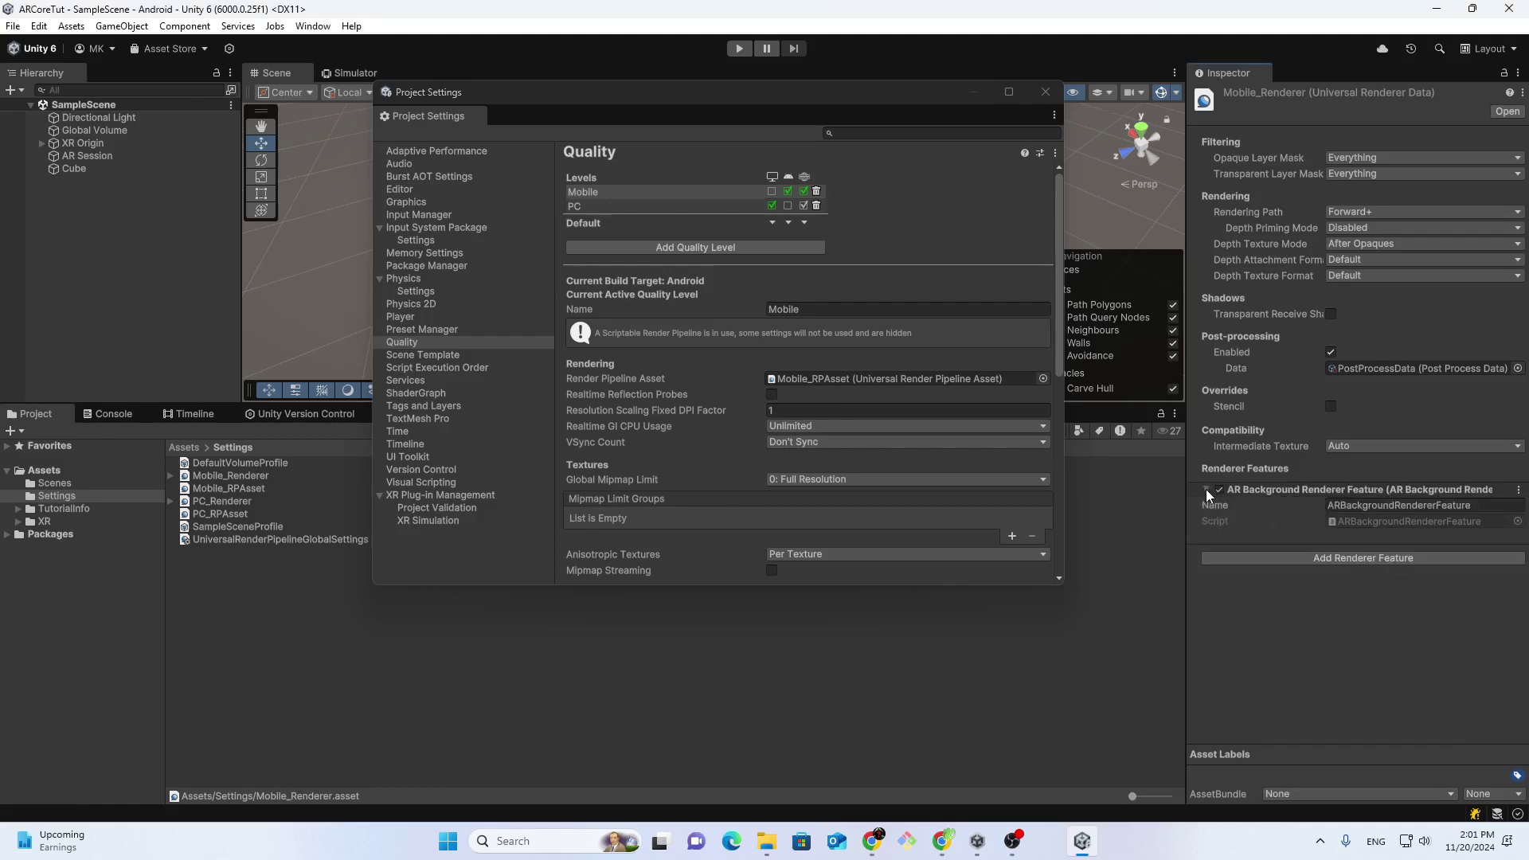
pyautogui.click(1203, 489)
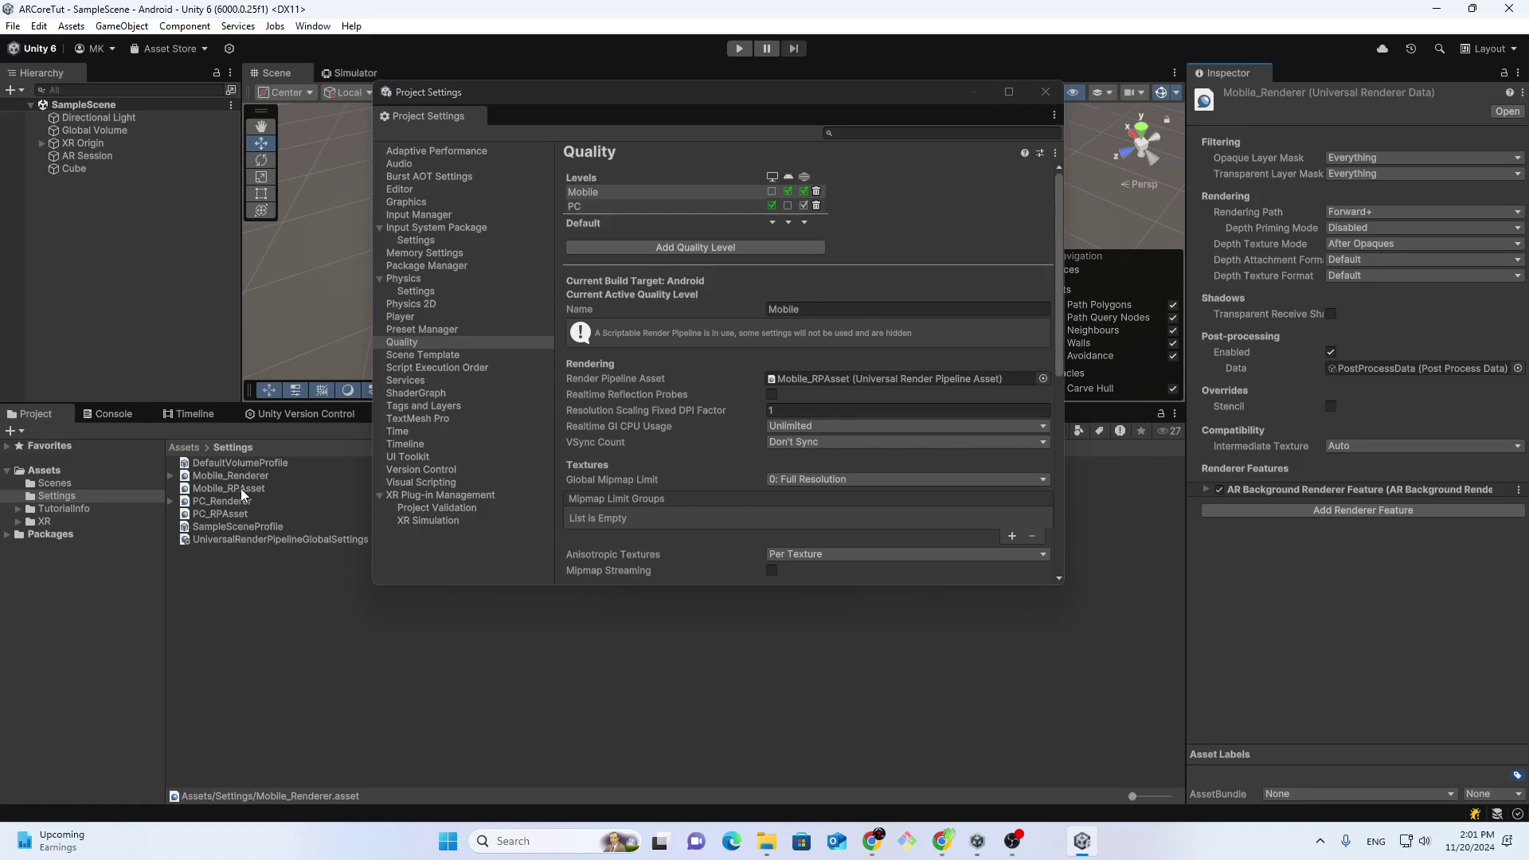
pyautogui.click(1314, 503)
# Step: Show XR Plug-in Management settings, then close the Project Settings window
pyautogui.click(446, 496)
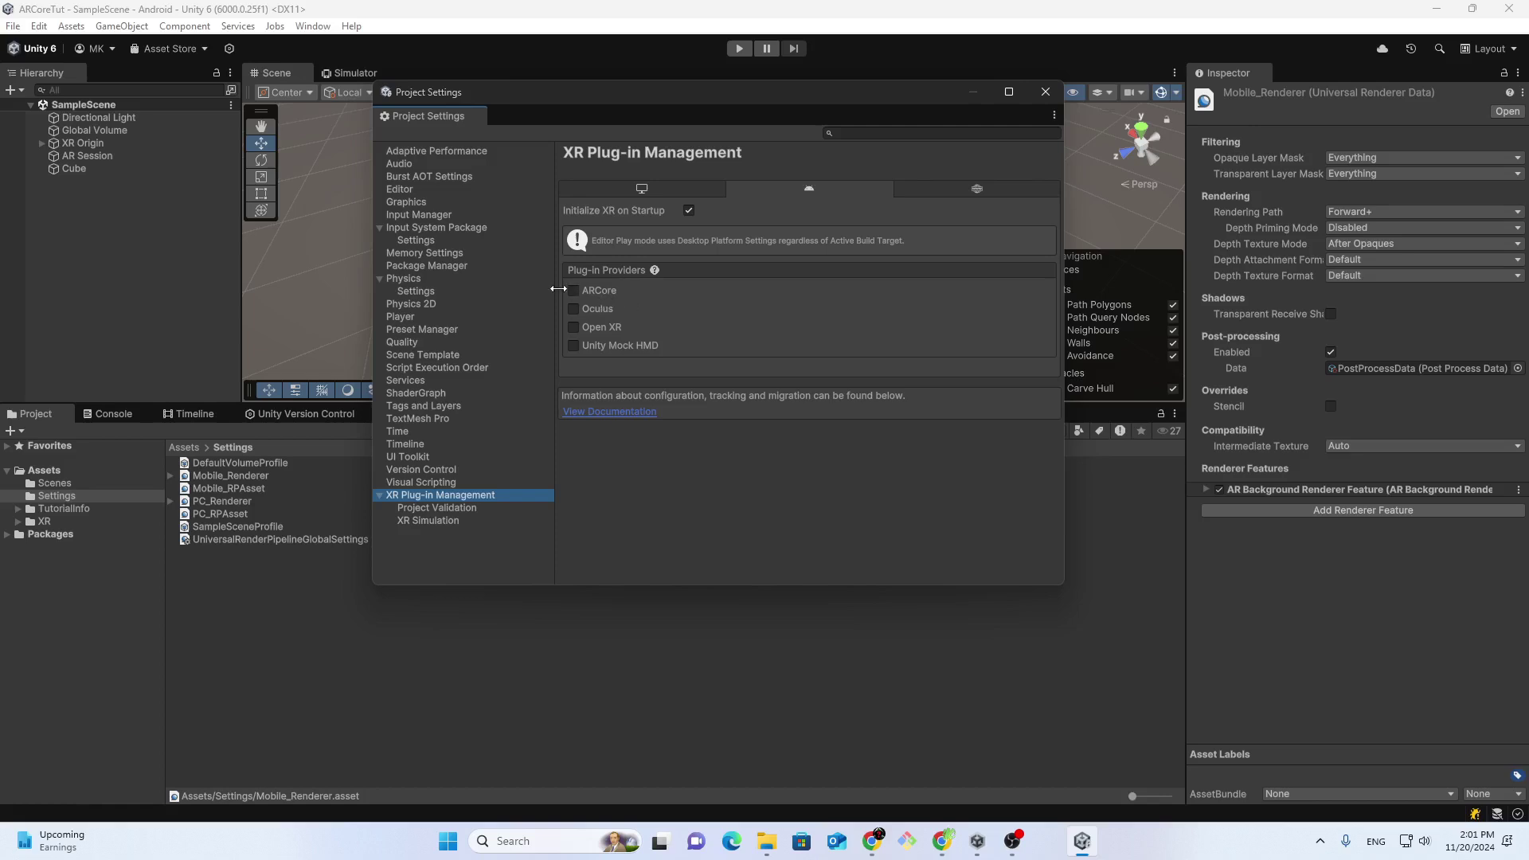
pyautogui.click(1041, 94)
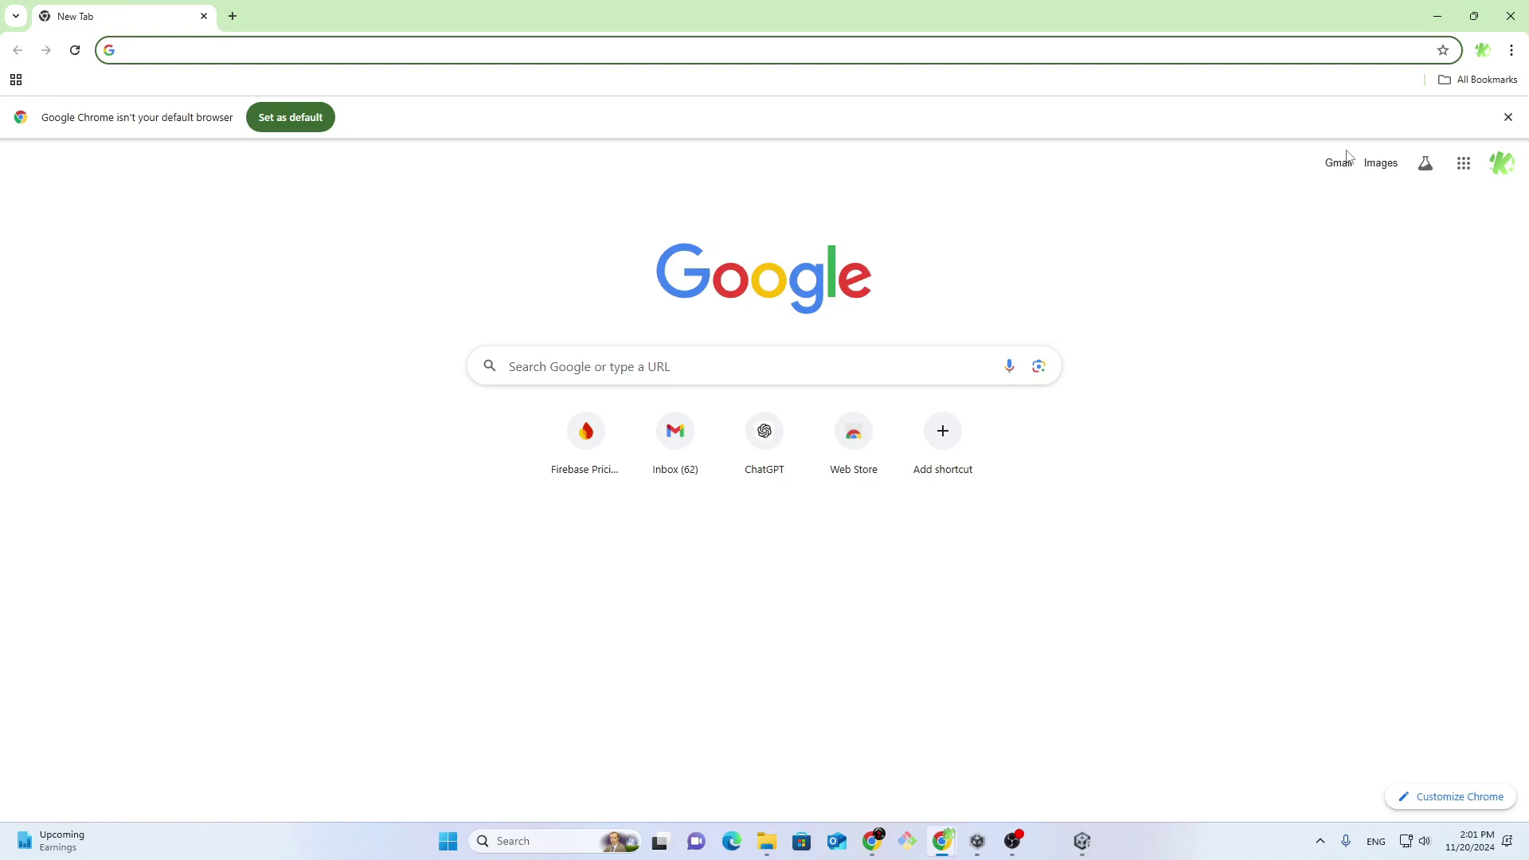
pyautogui.write('arcore')
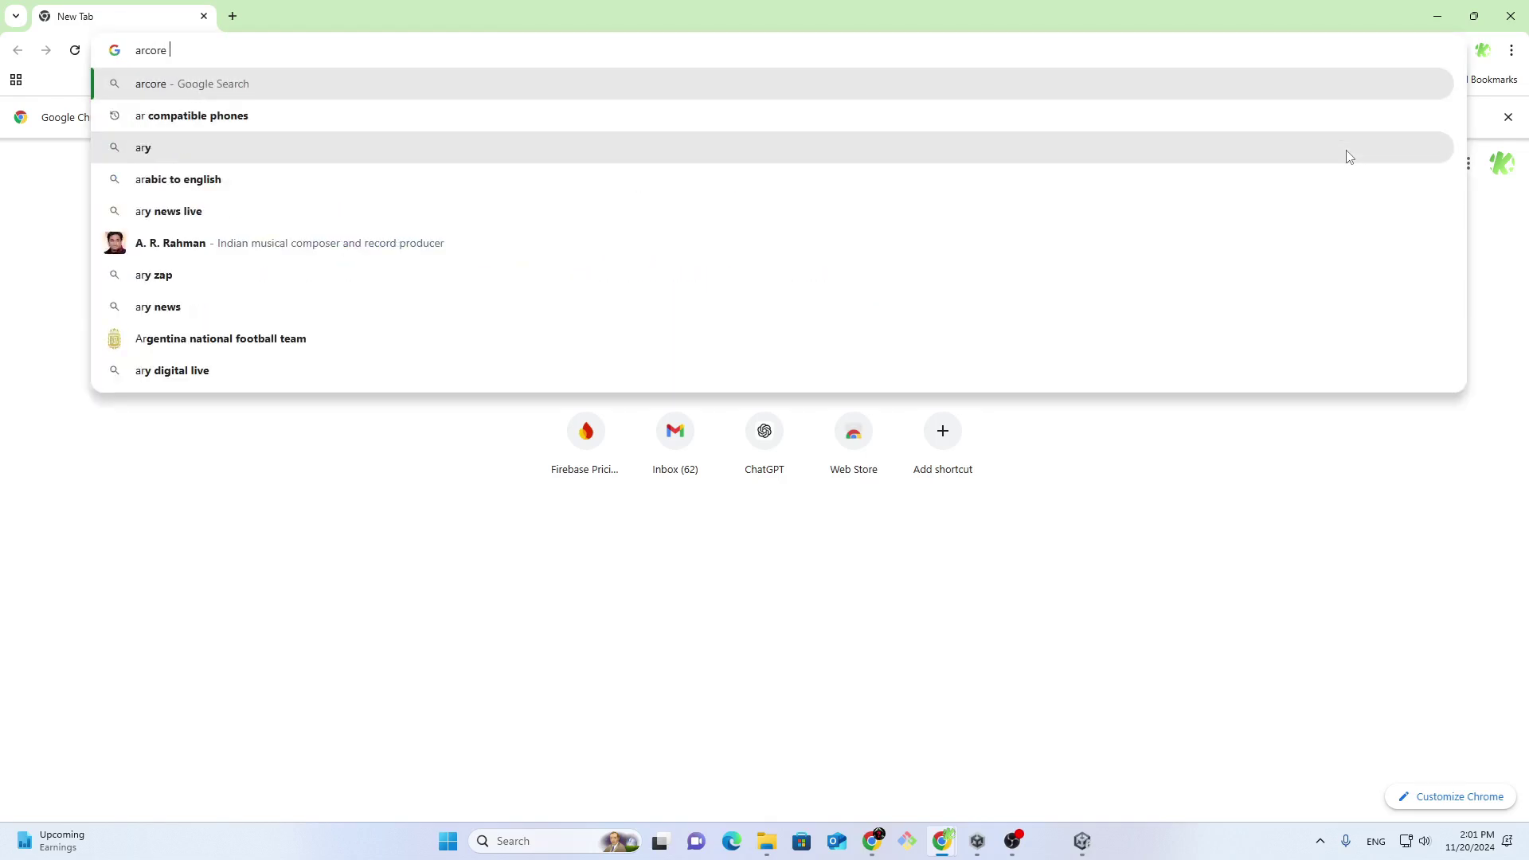
pyautogui.write(' combit')
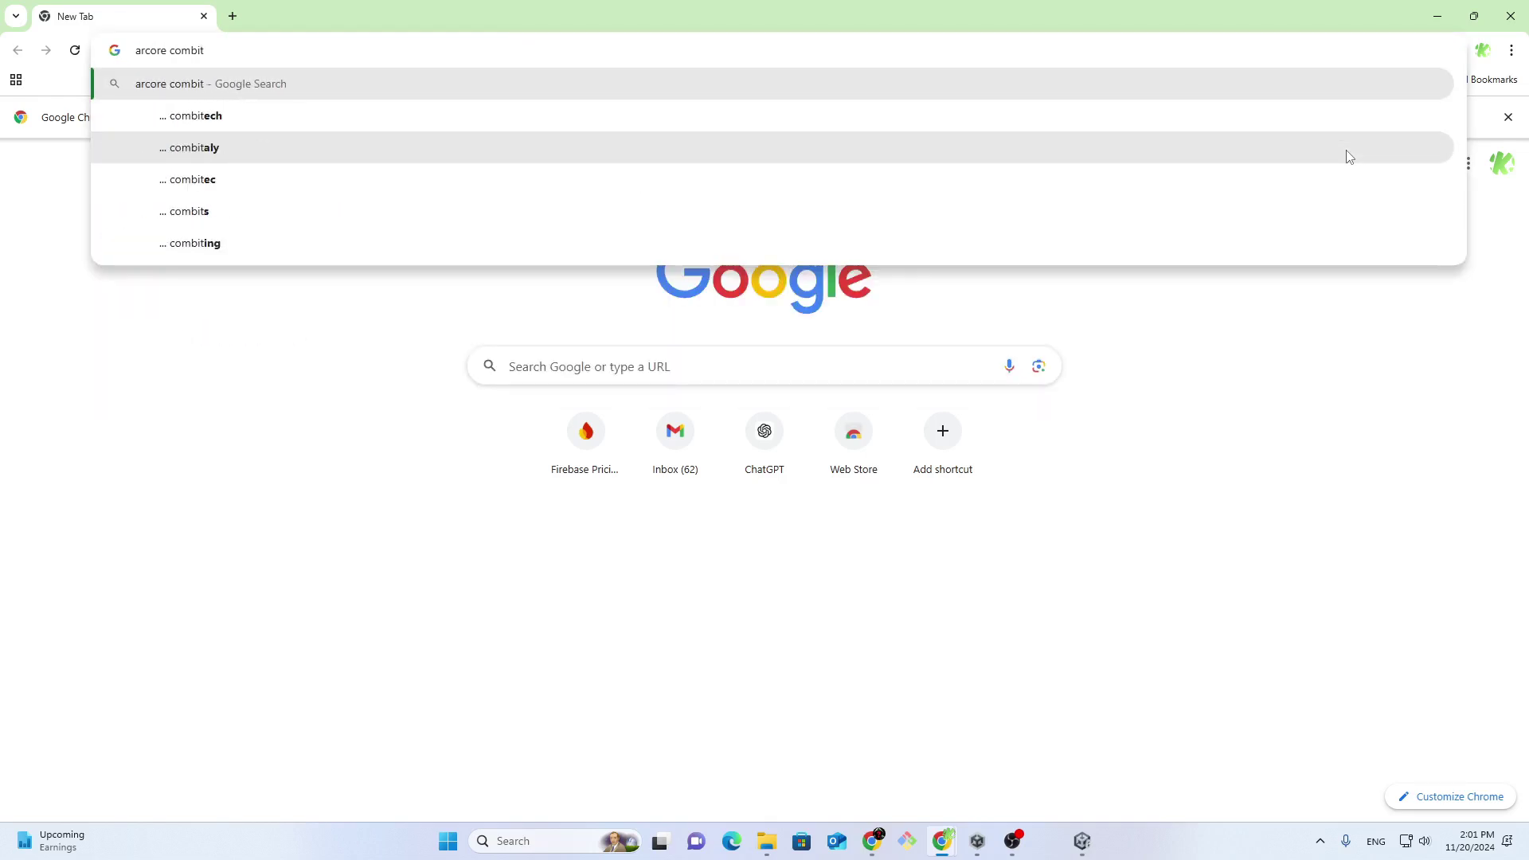
pyautogui.write('ble device')
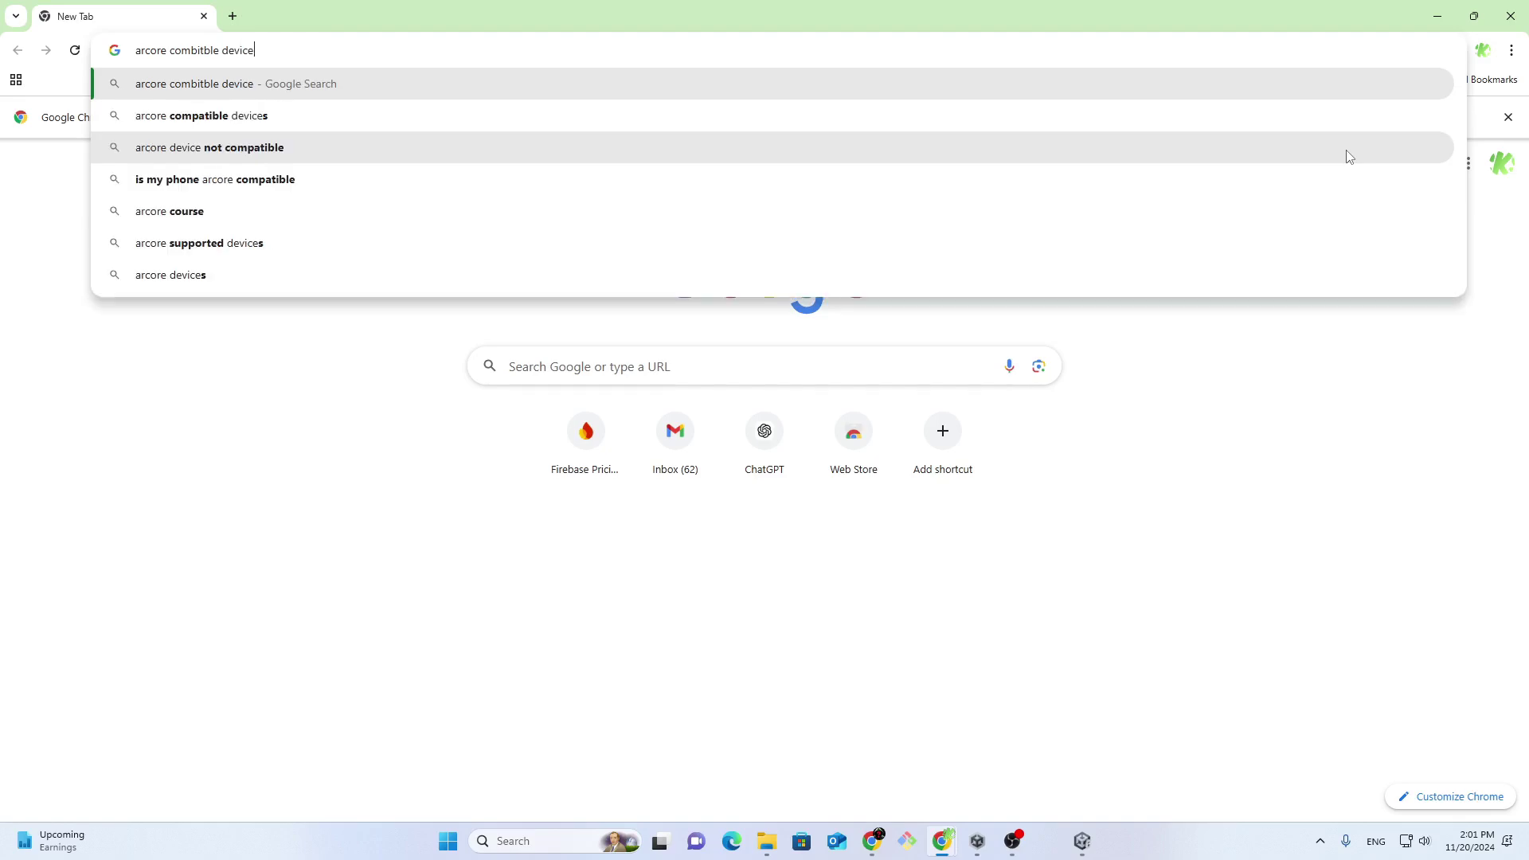
# Step: Search for ARCore compatible devices and open the 'ARCore supported devices' page
pyautogui.press('Return')
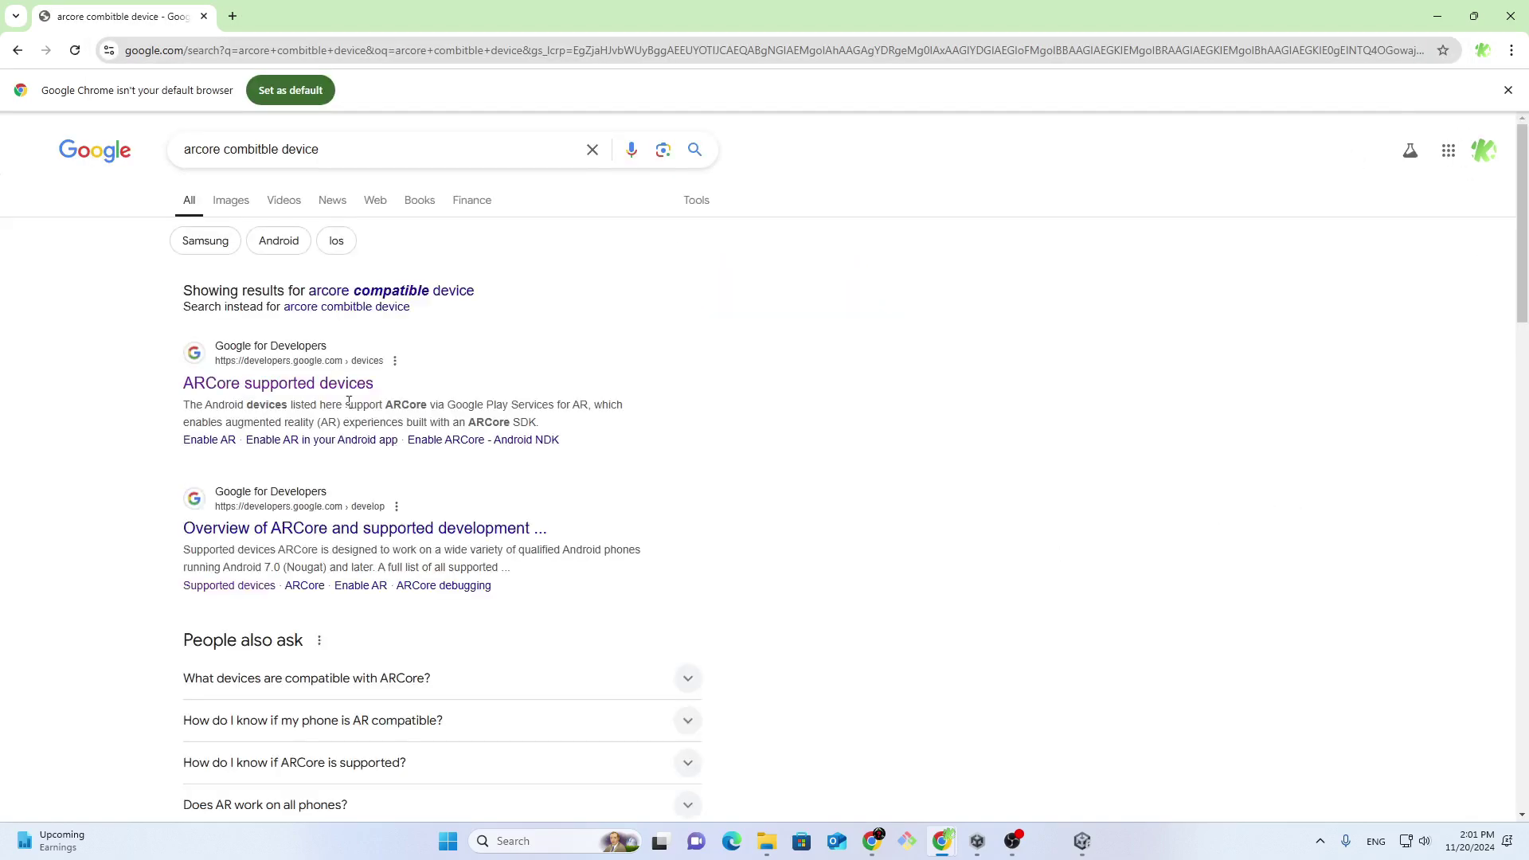
pyautogui.click(316, 389)
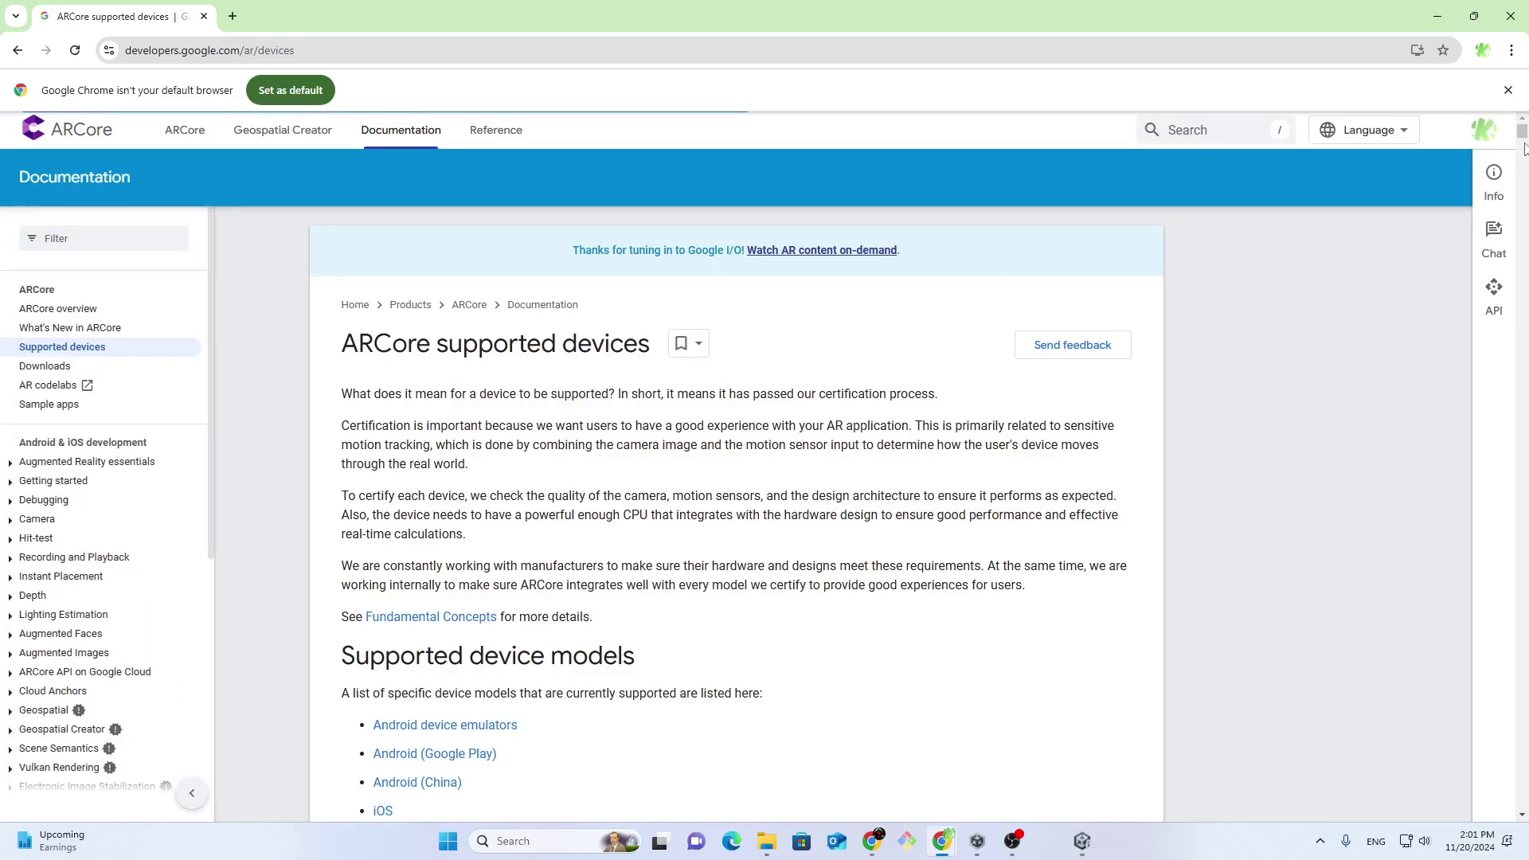
pyautogui.scroll(-10, 617, 484)
pyautogui.scroll(-10, 617, 484)
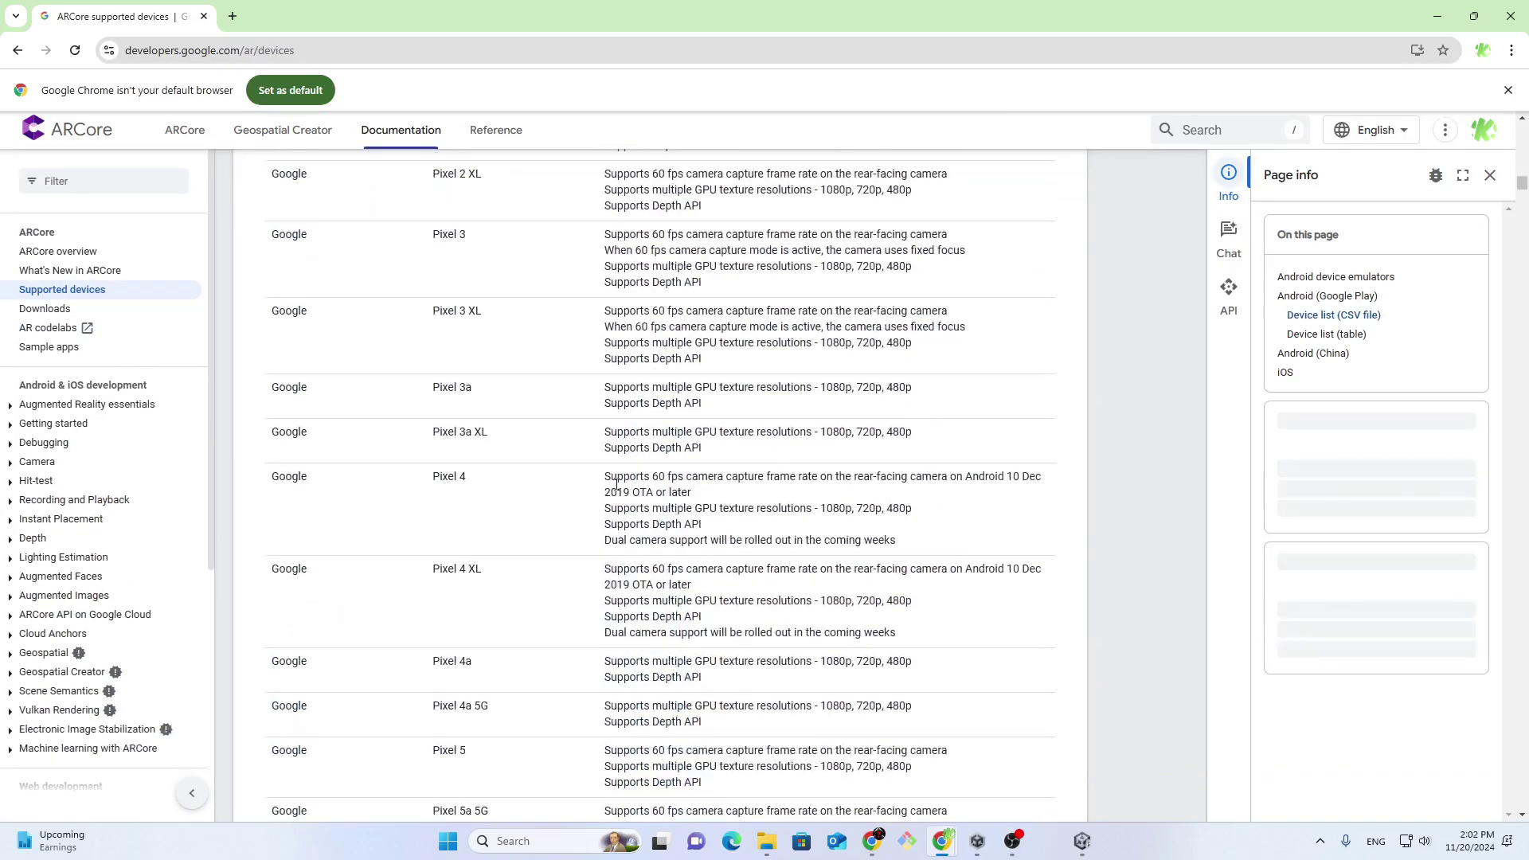
# Step: Find and highlight Redmi Note 13 Pro+ in the ARCore supported-devices list
pyautogui.hotkey('ctrl', 'f')
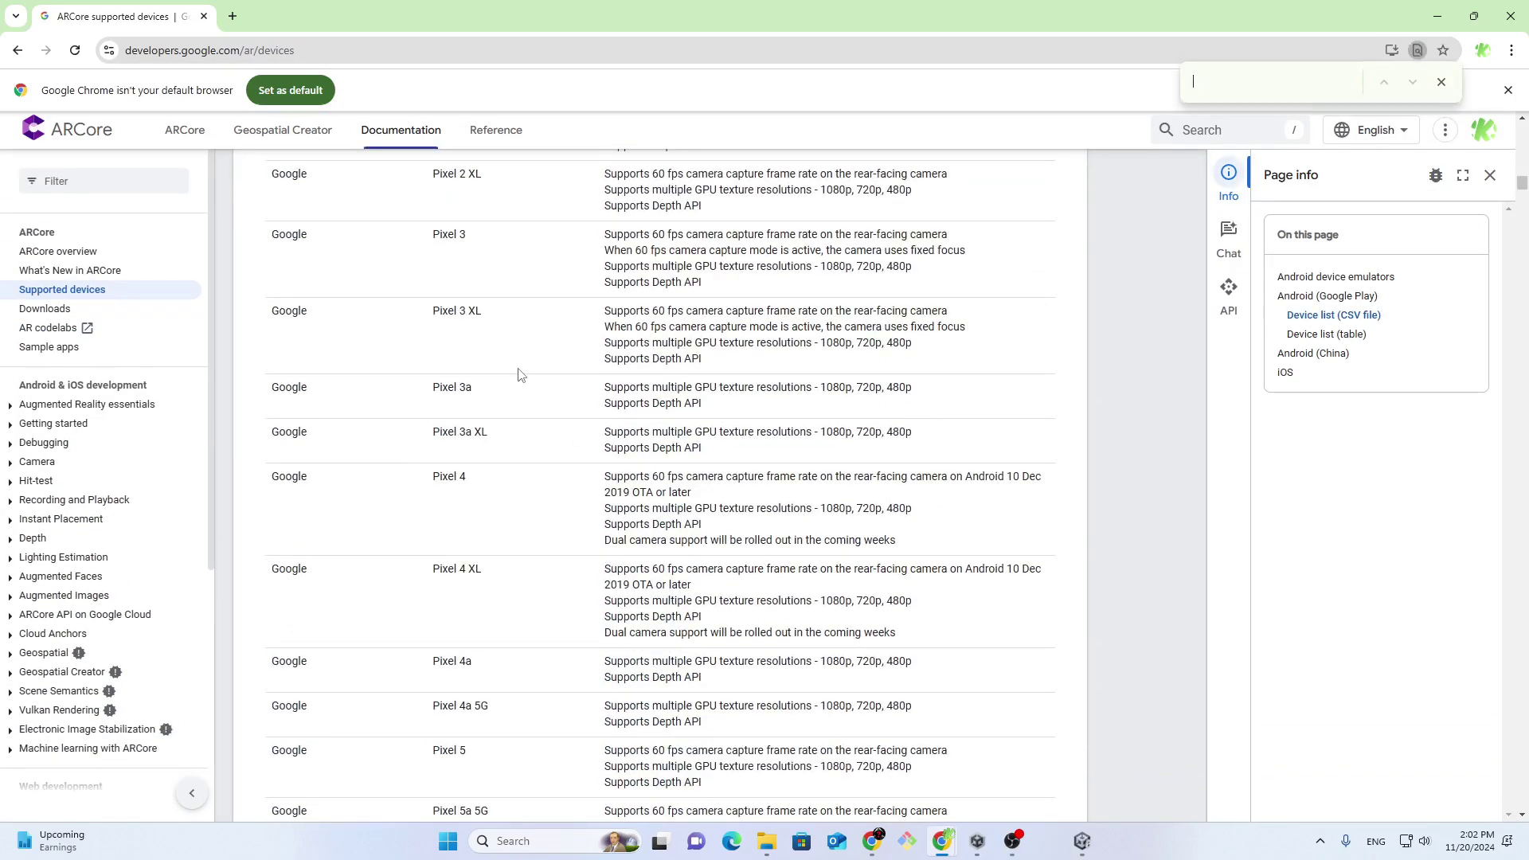
pyautogui.write('remd')
pyautogui.press('BackSpace')
pyautogui.write('dm')
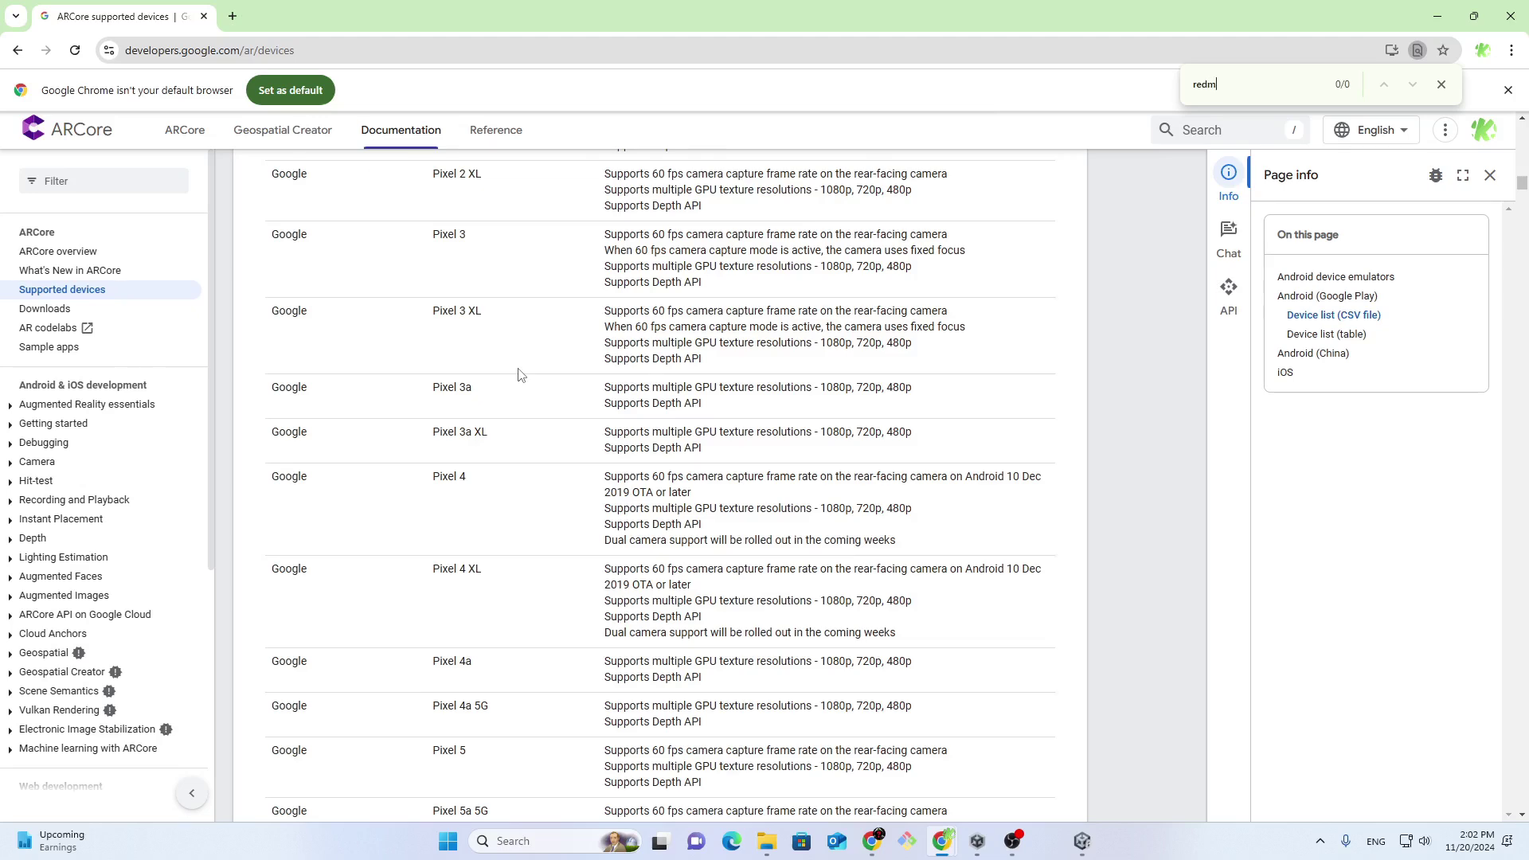
pyautogui.write('i note 12')
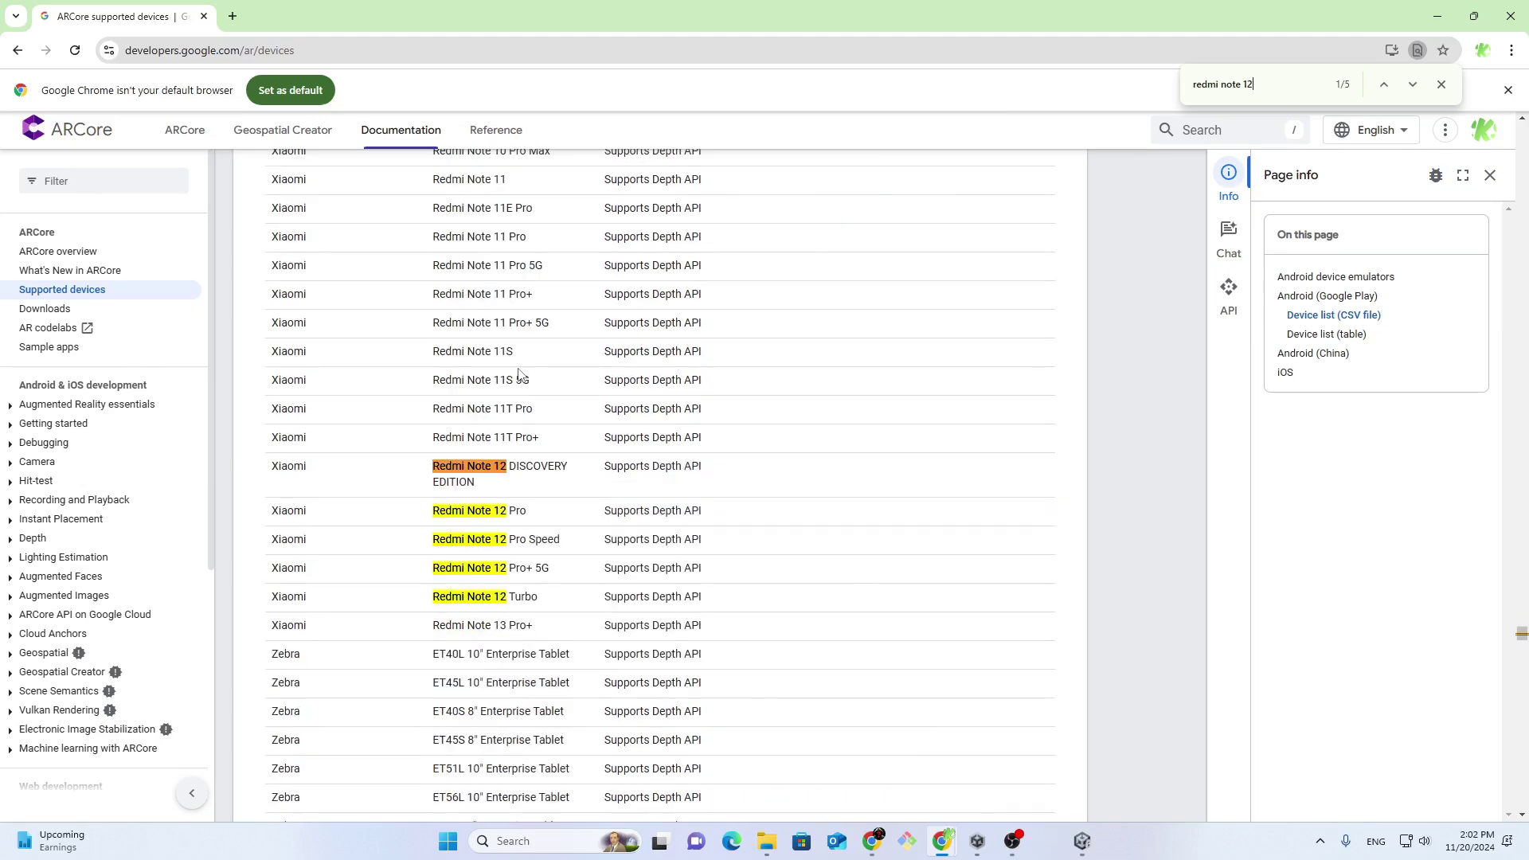
pyautogui.write(' pr')
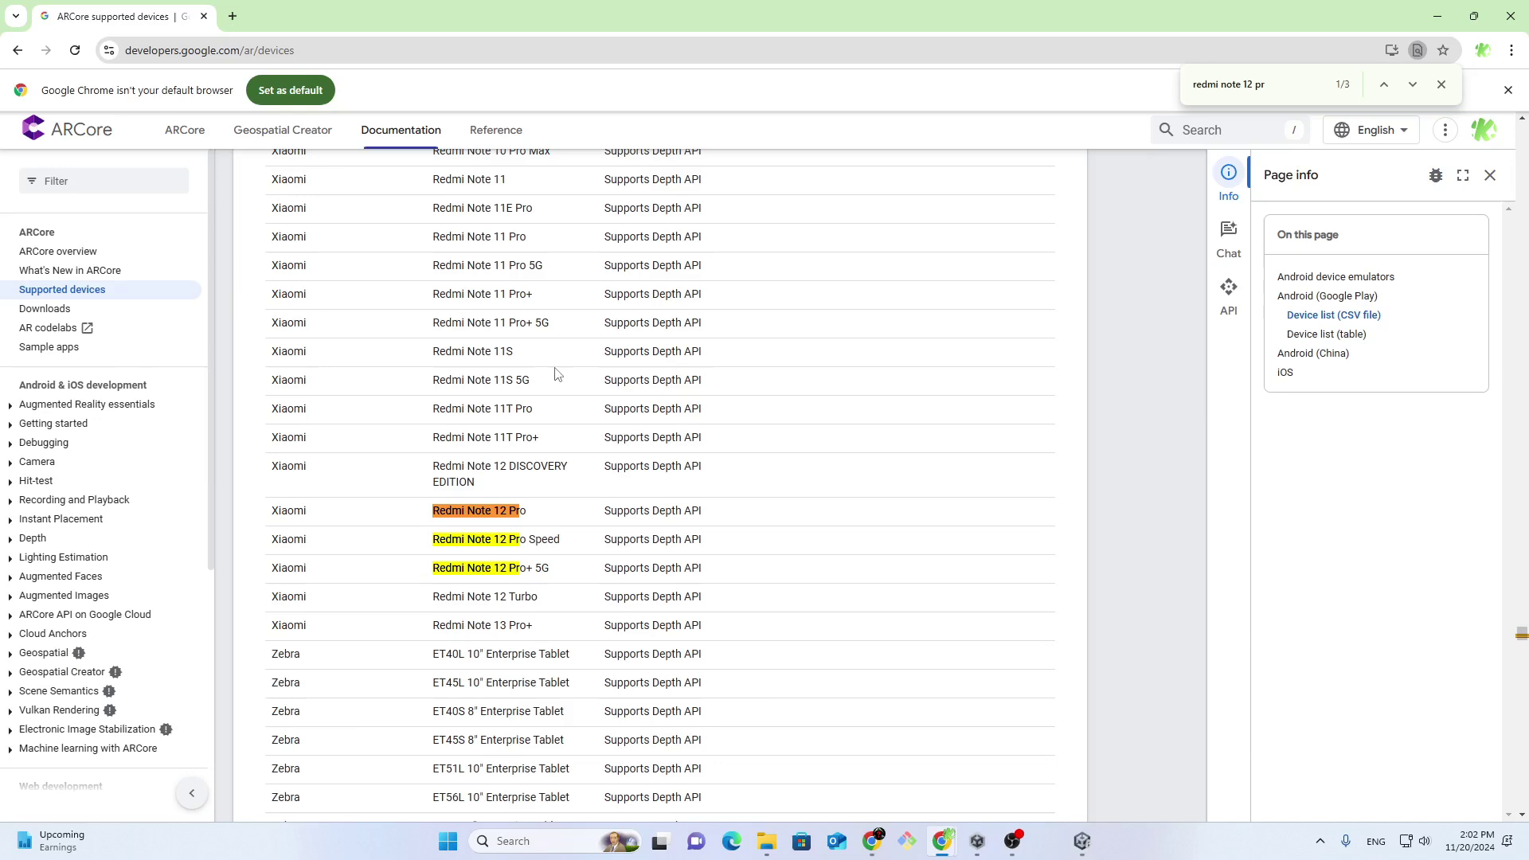
pyautogui.doubleClick(1250, 84)
pyautogui.write('13 pr')
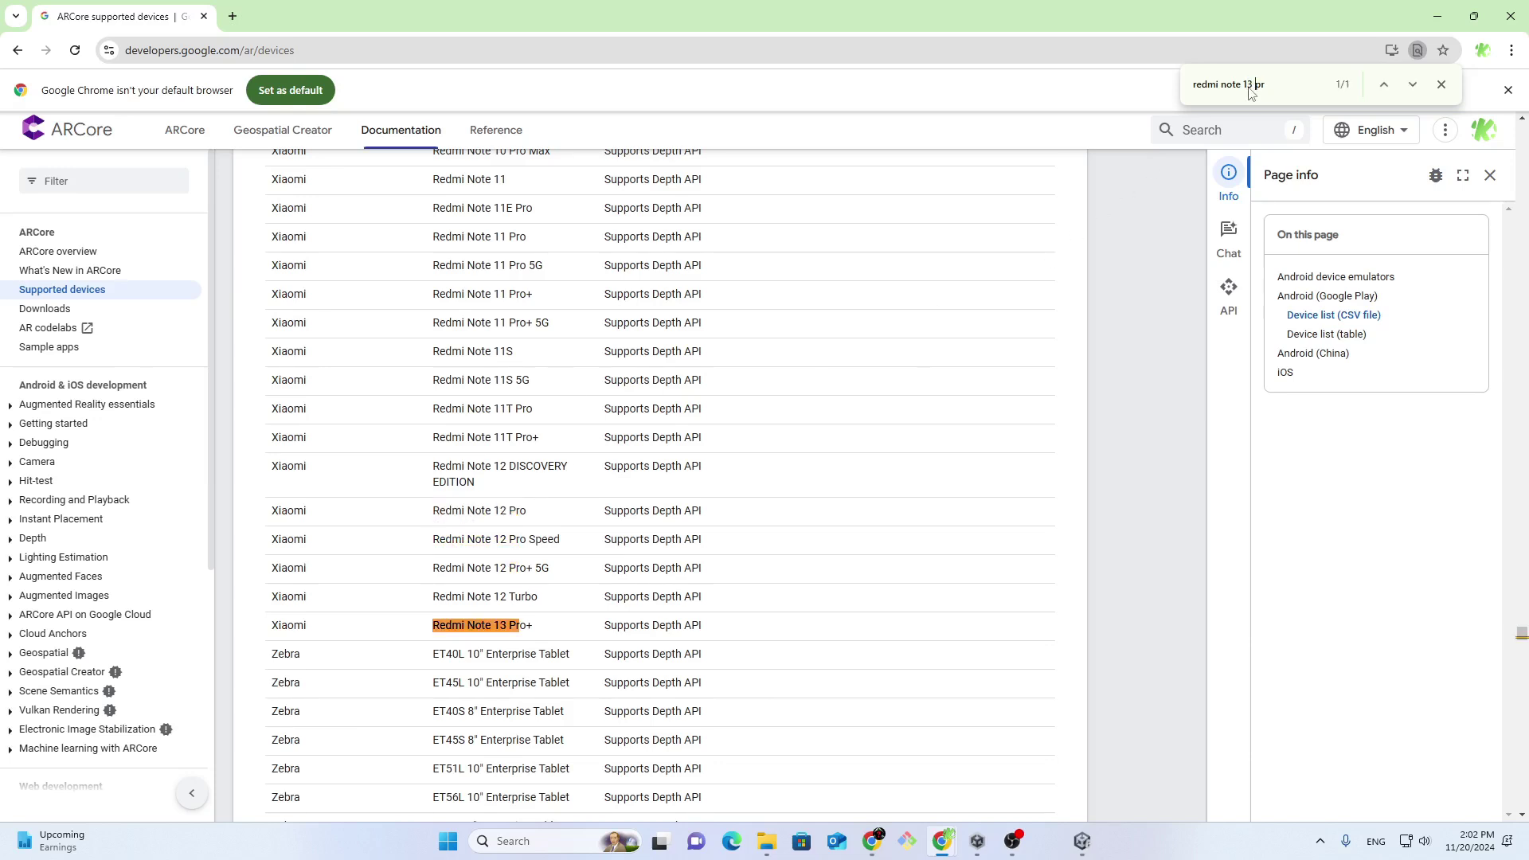
pyautogui.write('o')
pyautogui.moveTo(533, 627); pyautogui.dragTo(522, 626)
pyautogui.click(522, 629)
pyautogui.moveTo(433, 626); pyautogui.dragTo(526, 625)
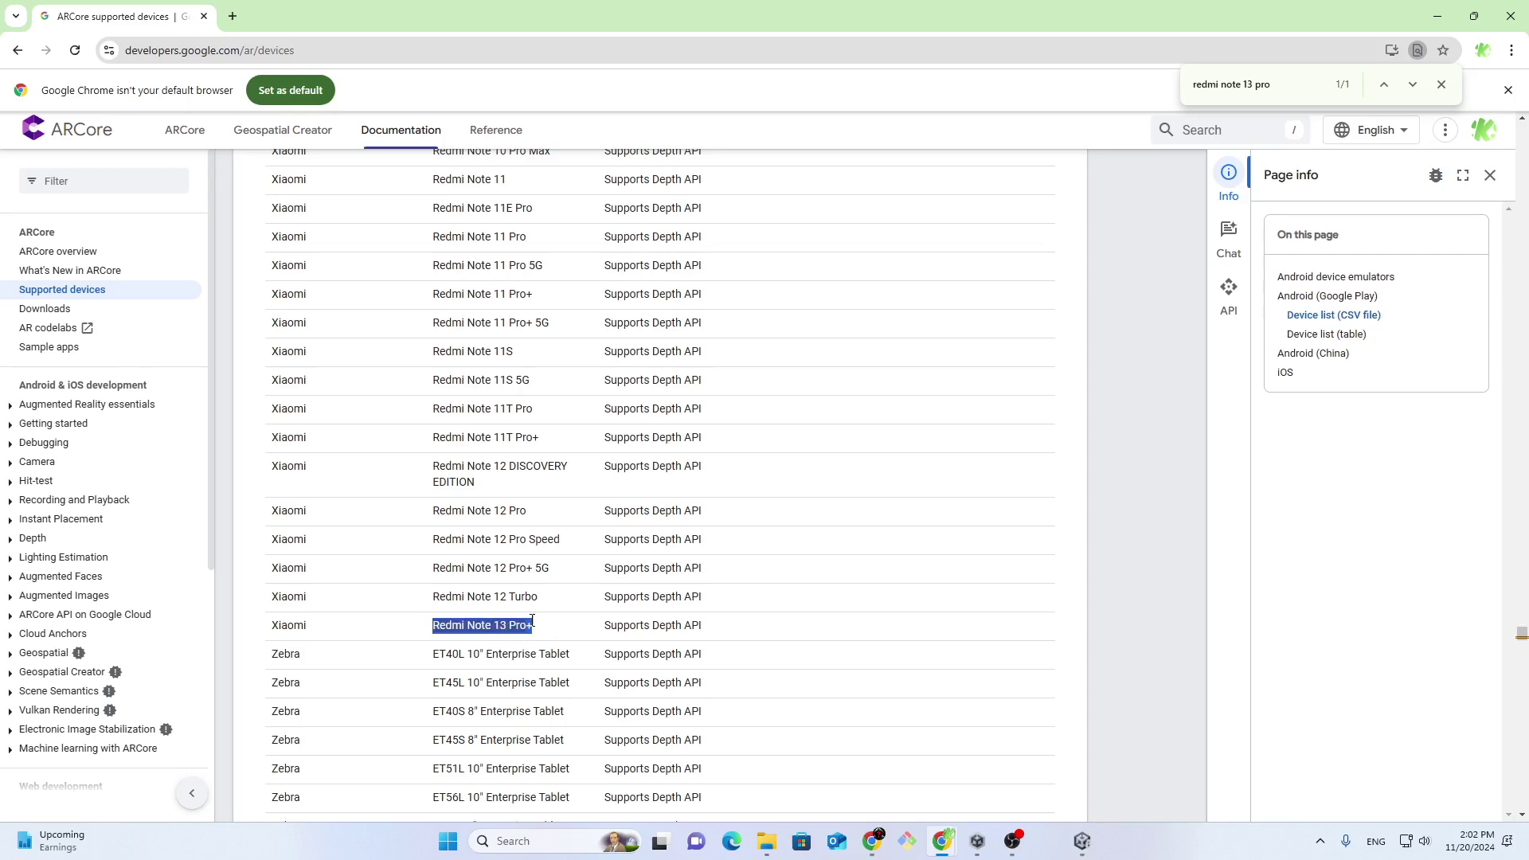
# Step: Find and select the Nokia 6 (2018) entry, then open a blank tab
pyautogui.click(1267, 84)
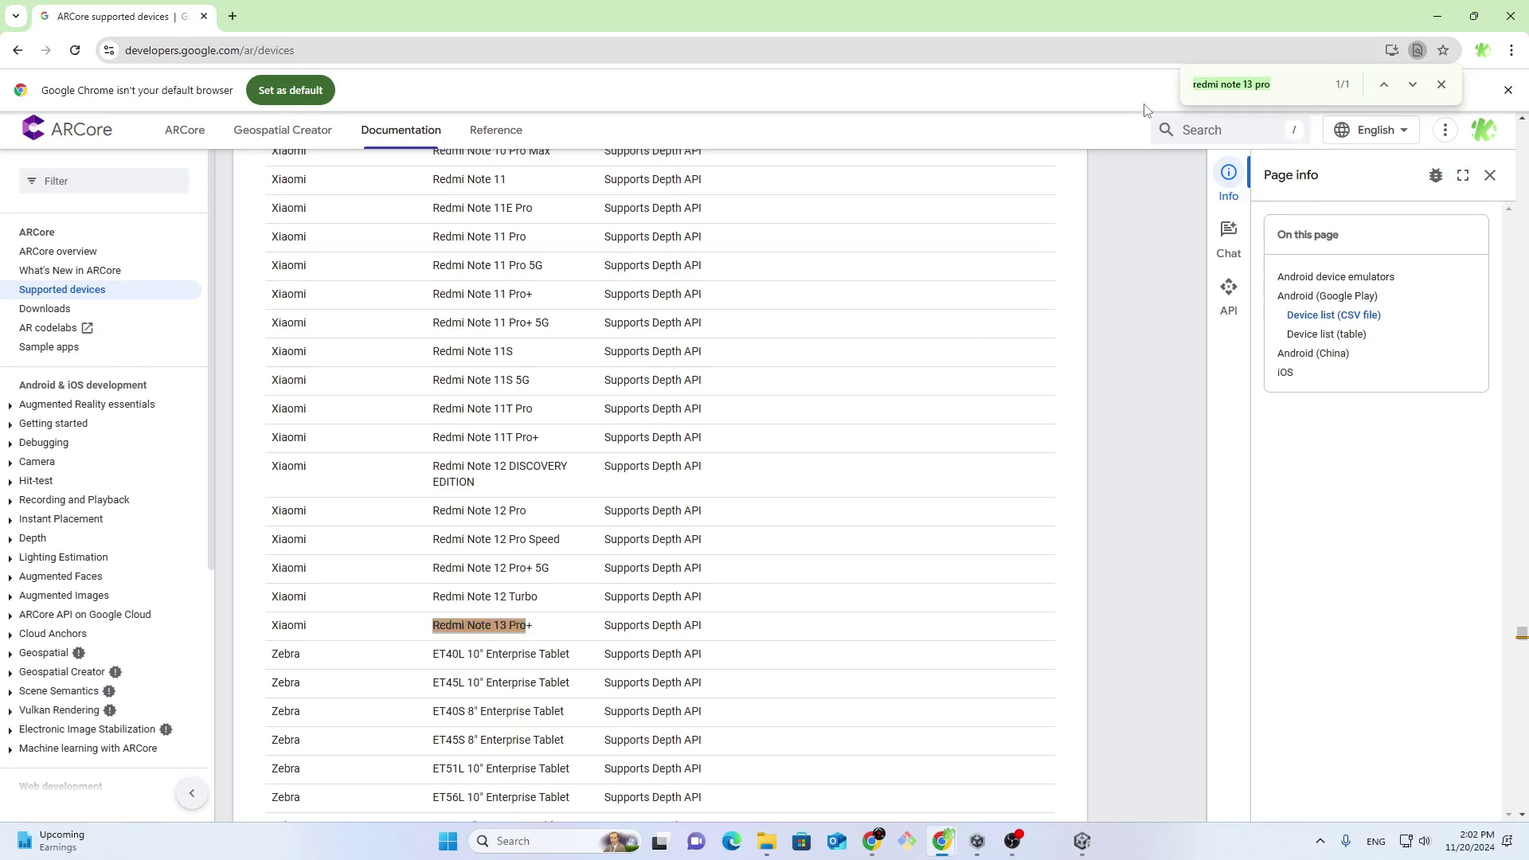
pyautogui.write('nokia')
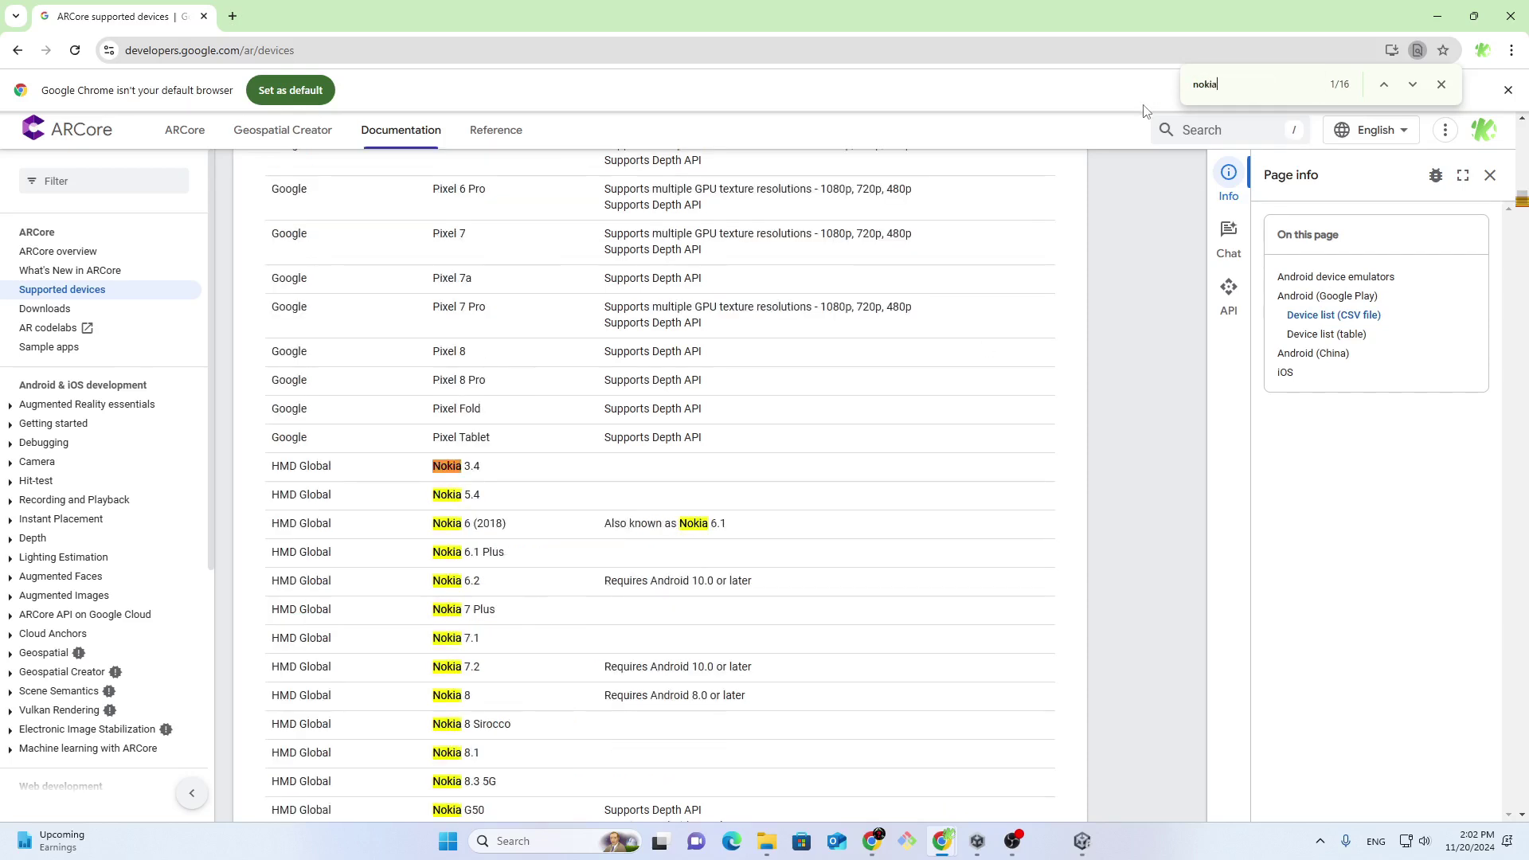
pyautogui.write(' 6')
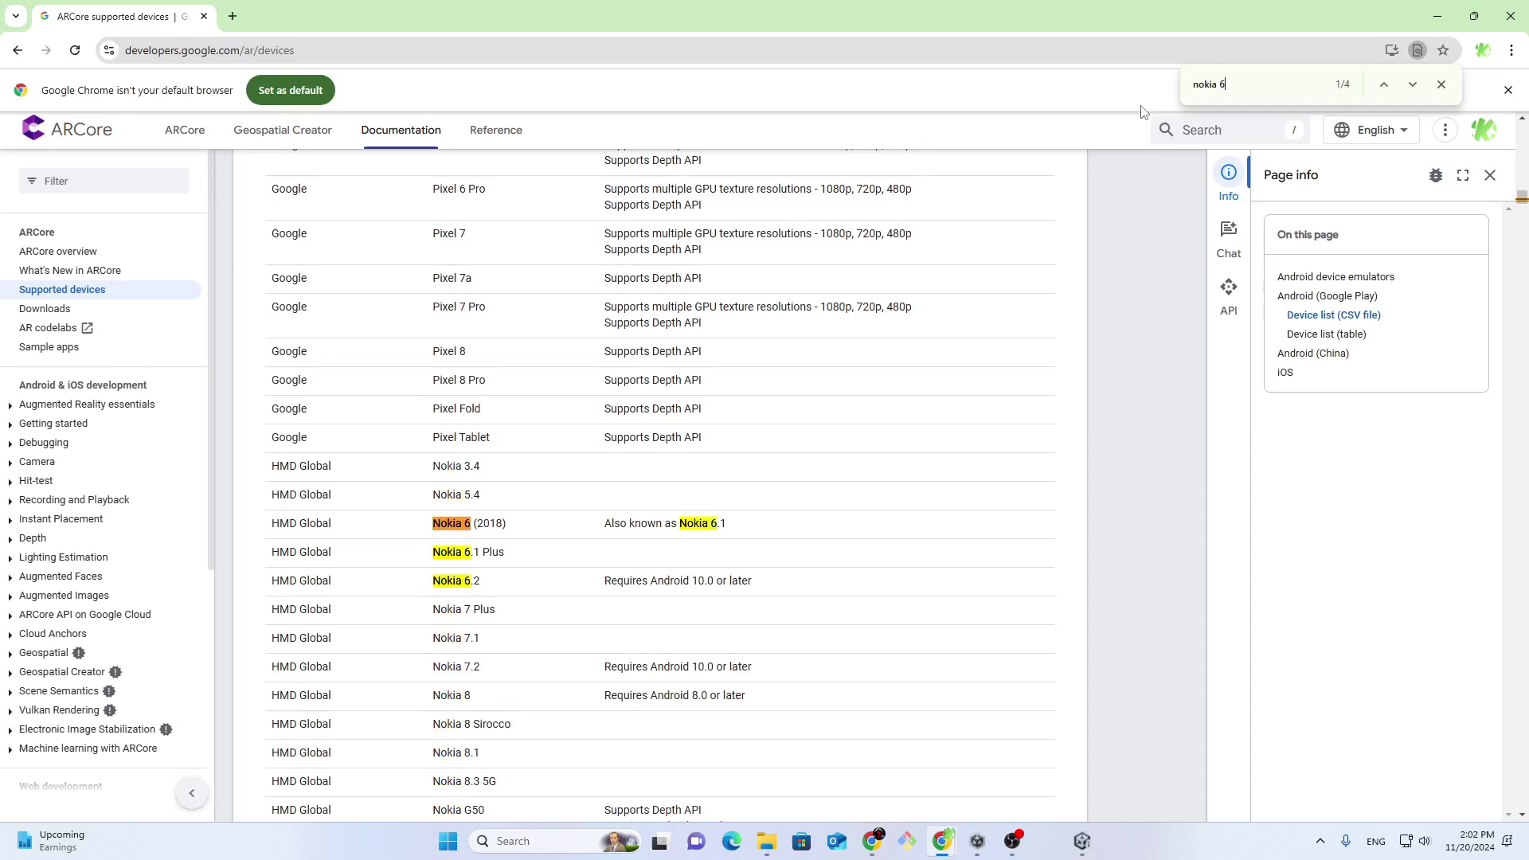
pyautogui.tripleClick(496, 515)
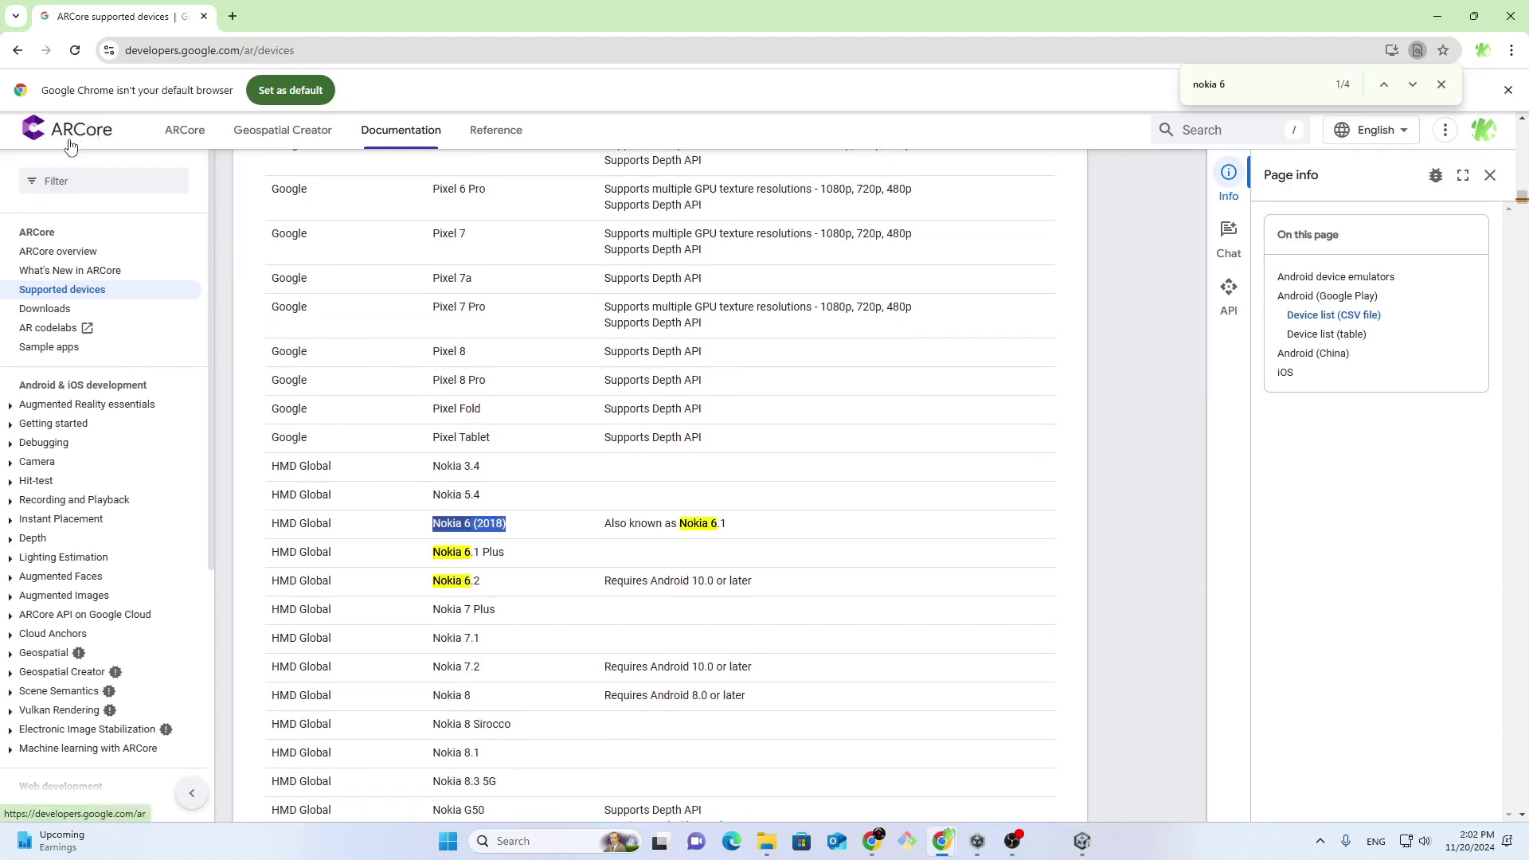
pyautogui.scroll(-1, 626, 323)
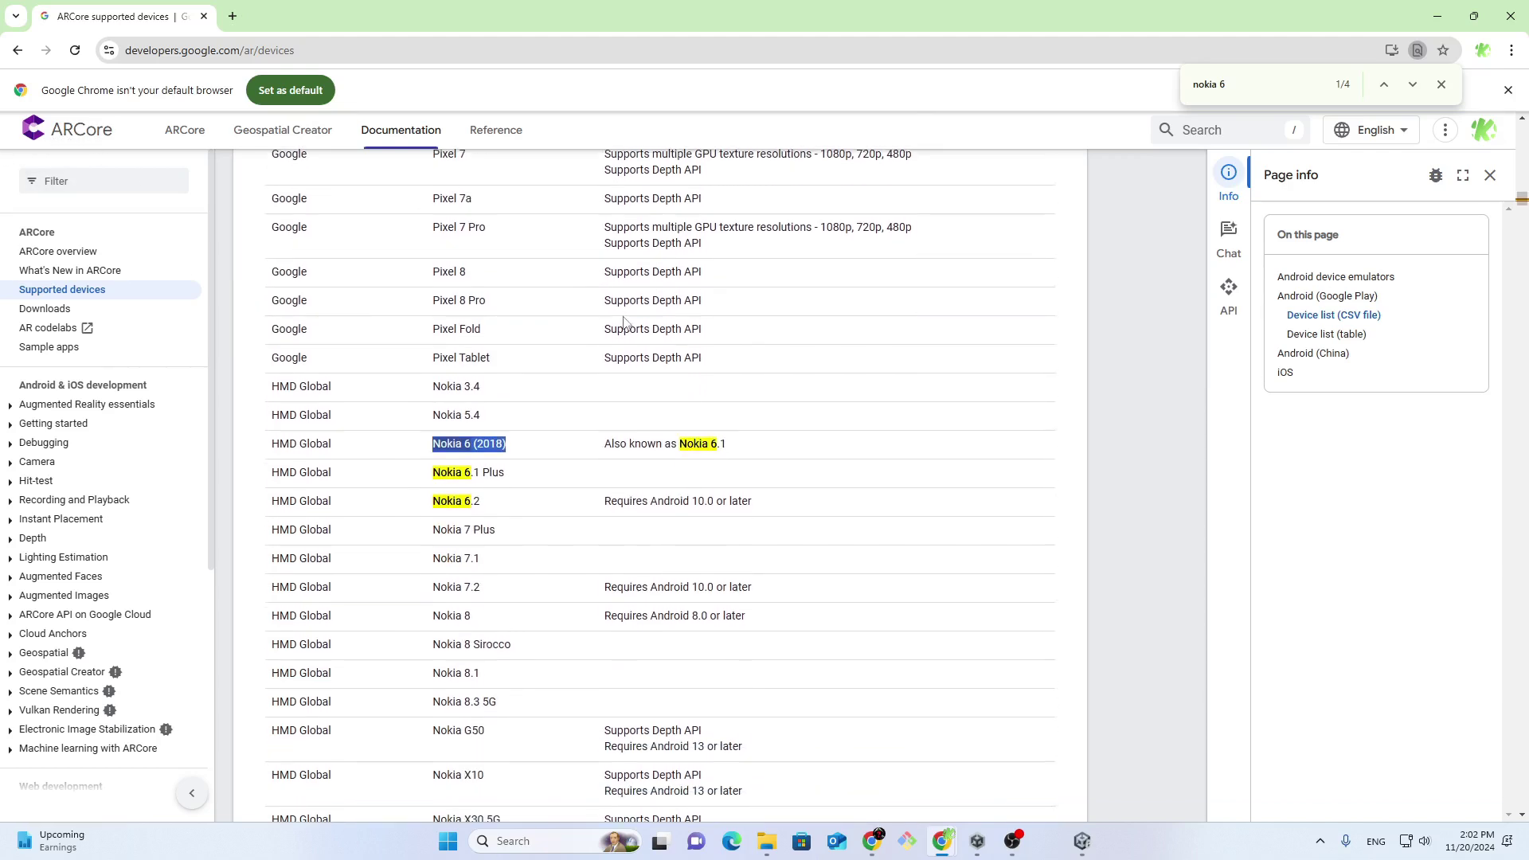
pyautogui.click(232, 17)
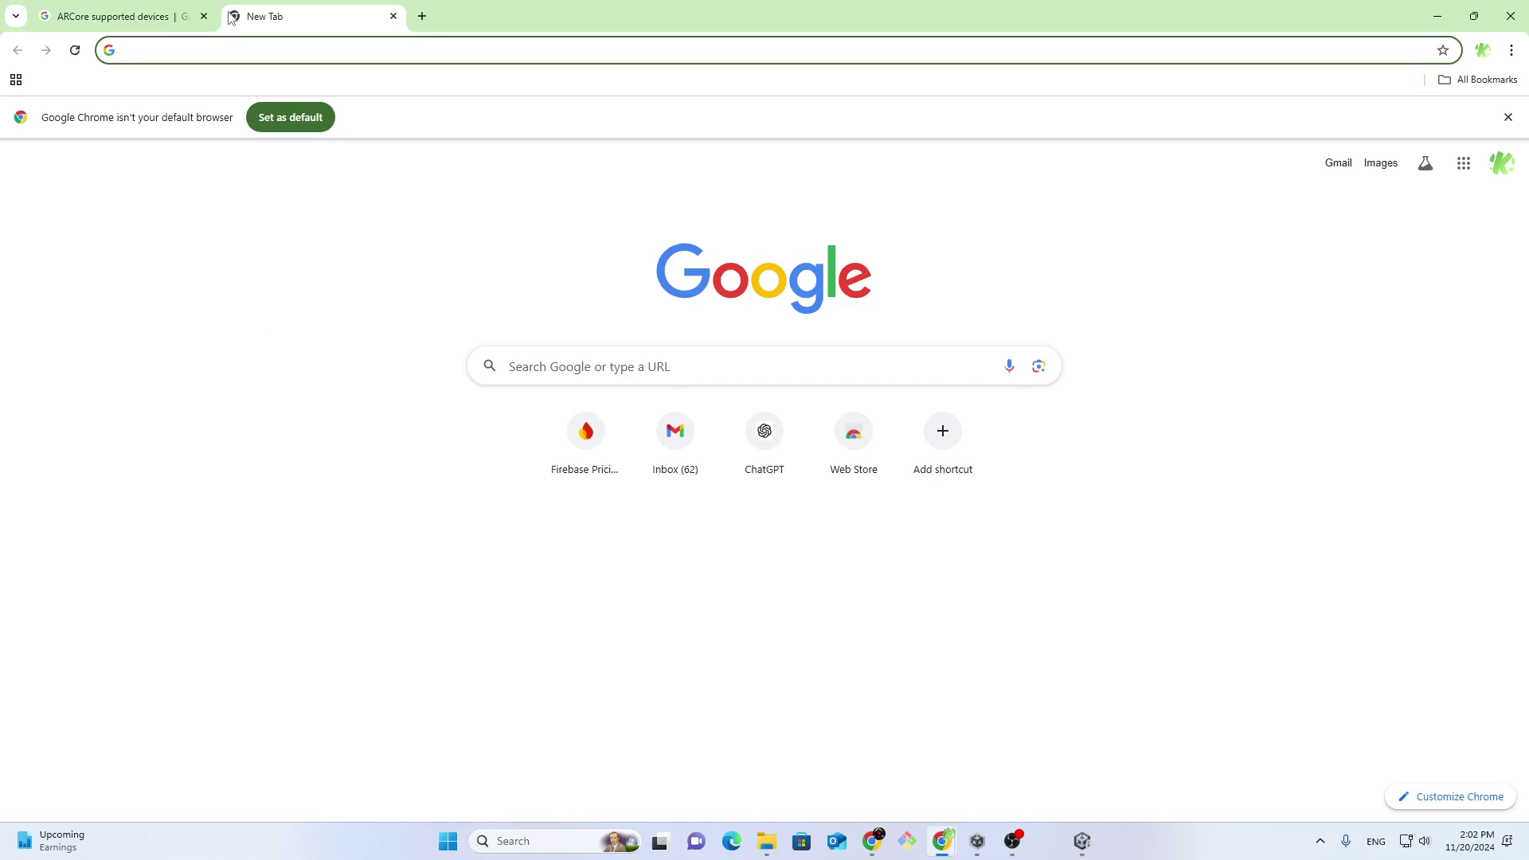
pyautogui.write('ar core p')
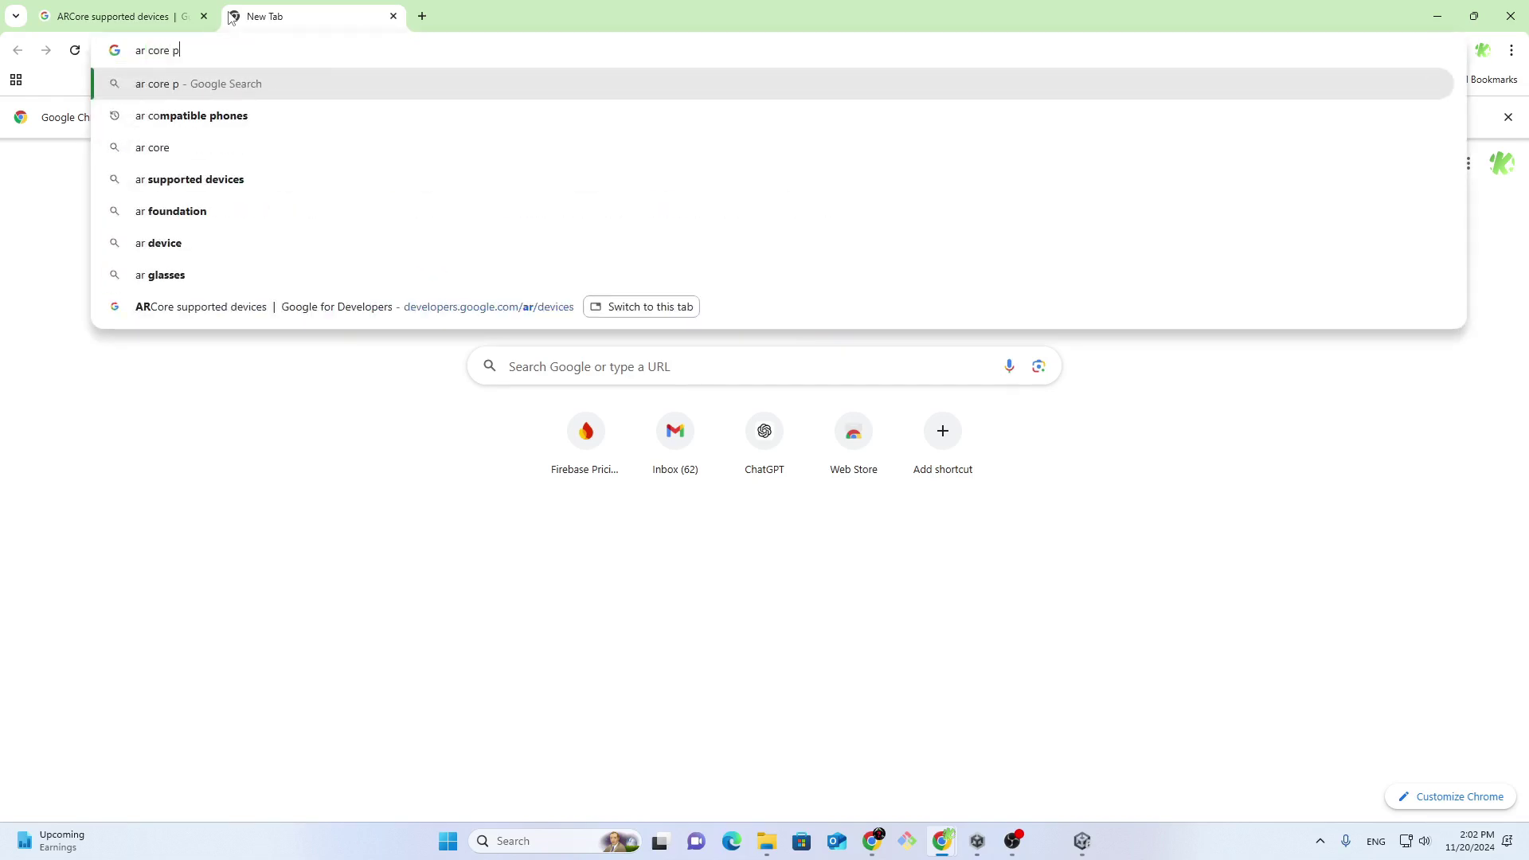
pyautogui.write('lay service')
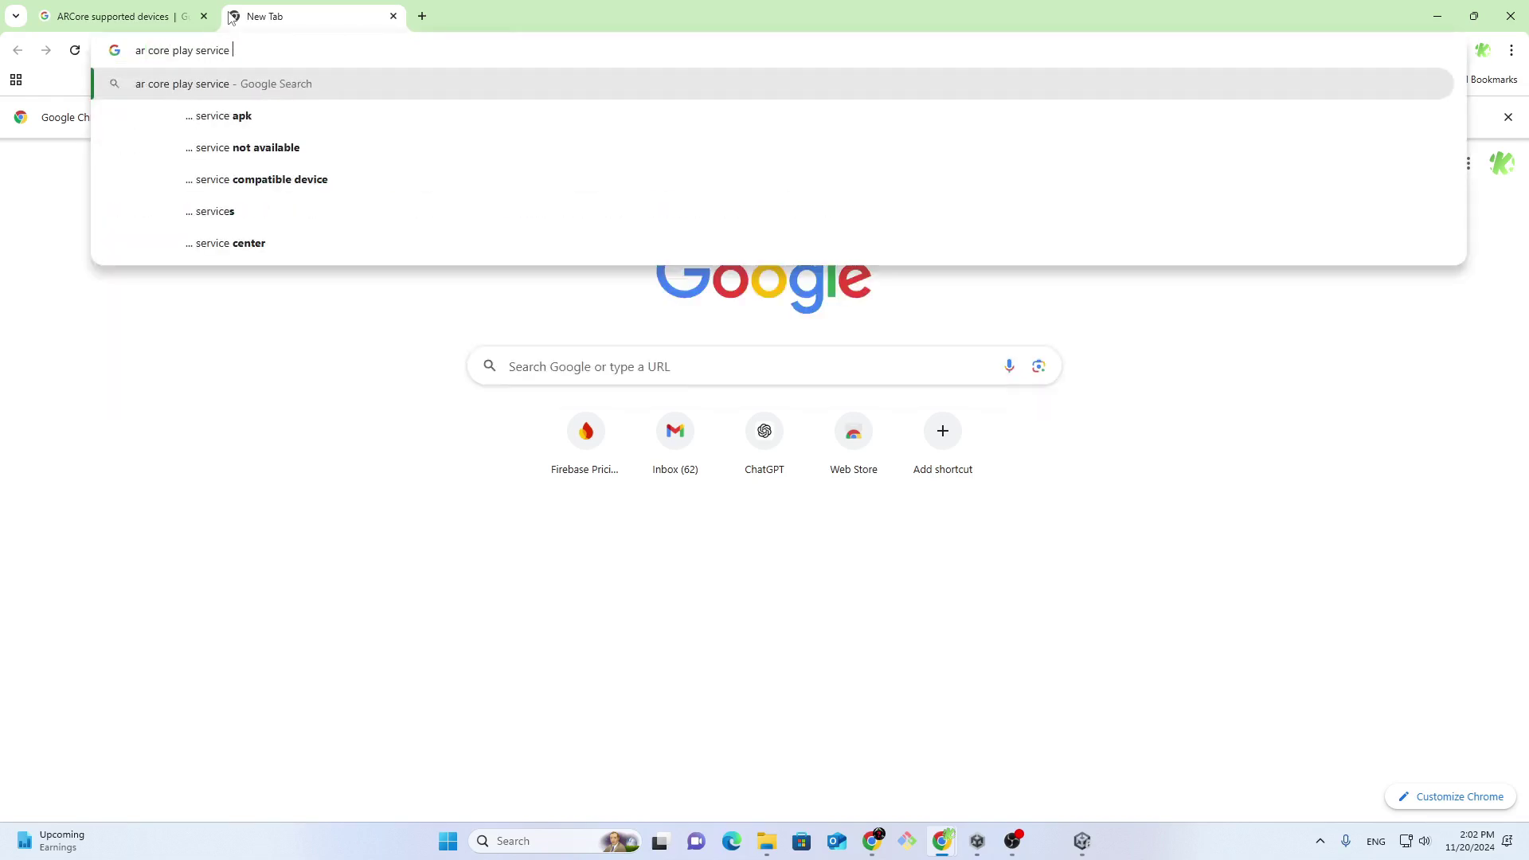
# Step: Open the Google Play Services for AR listing from 'ar core play service' search, then return to ARCore supported devices
pyautogui.press('Return')
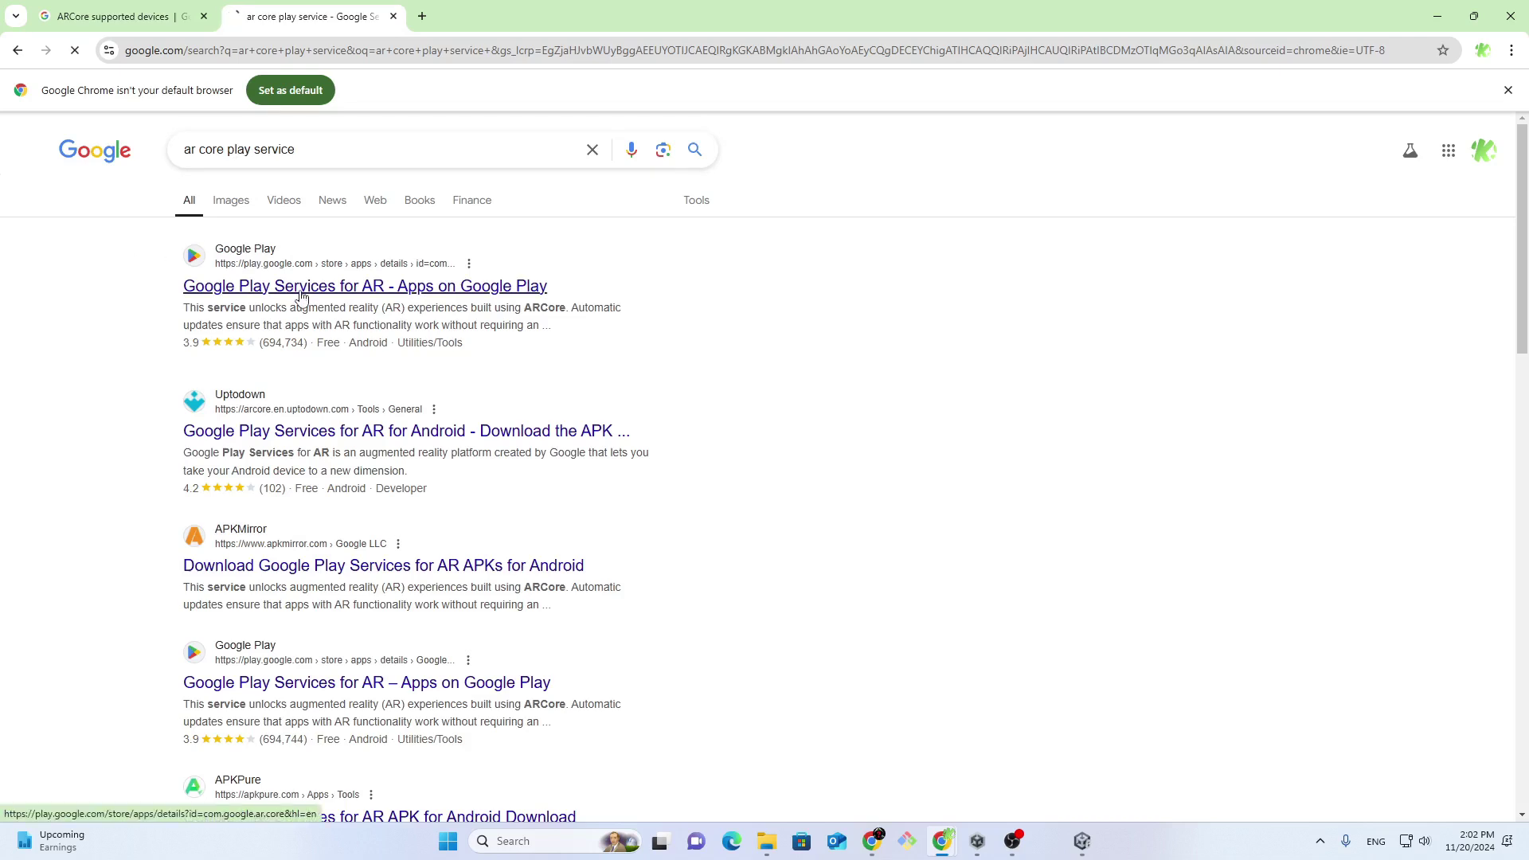
pyautogui.click(299, 297)
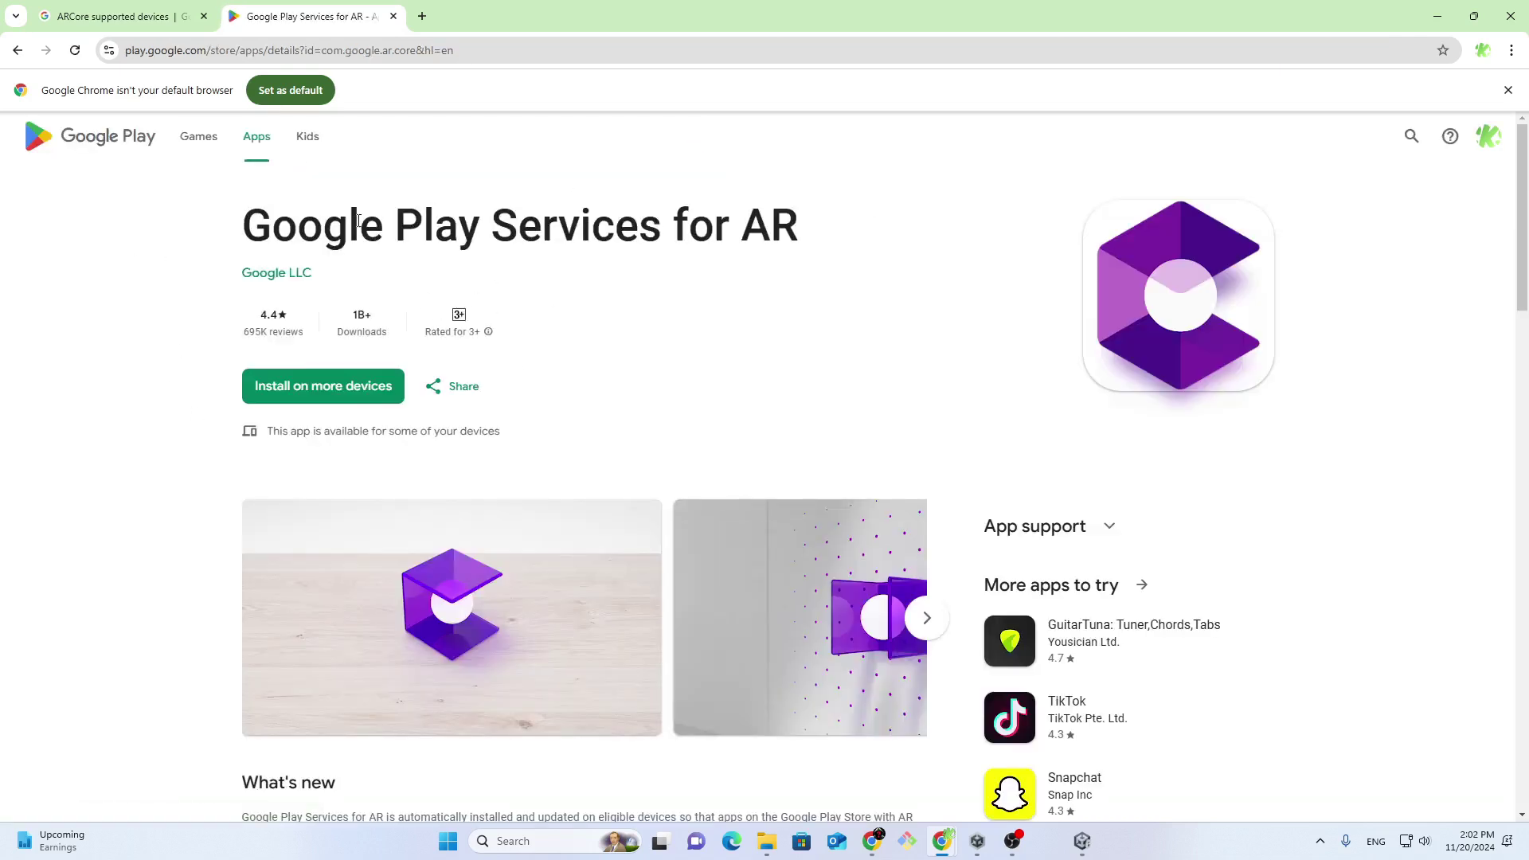
pyautogui.click(73, 20)
pyautogui.click(300, 17)
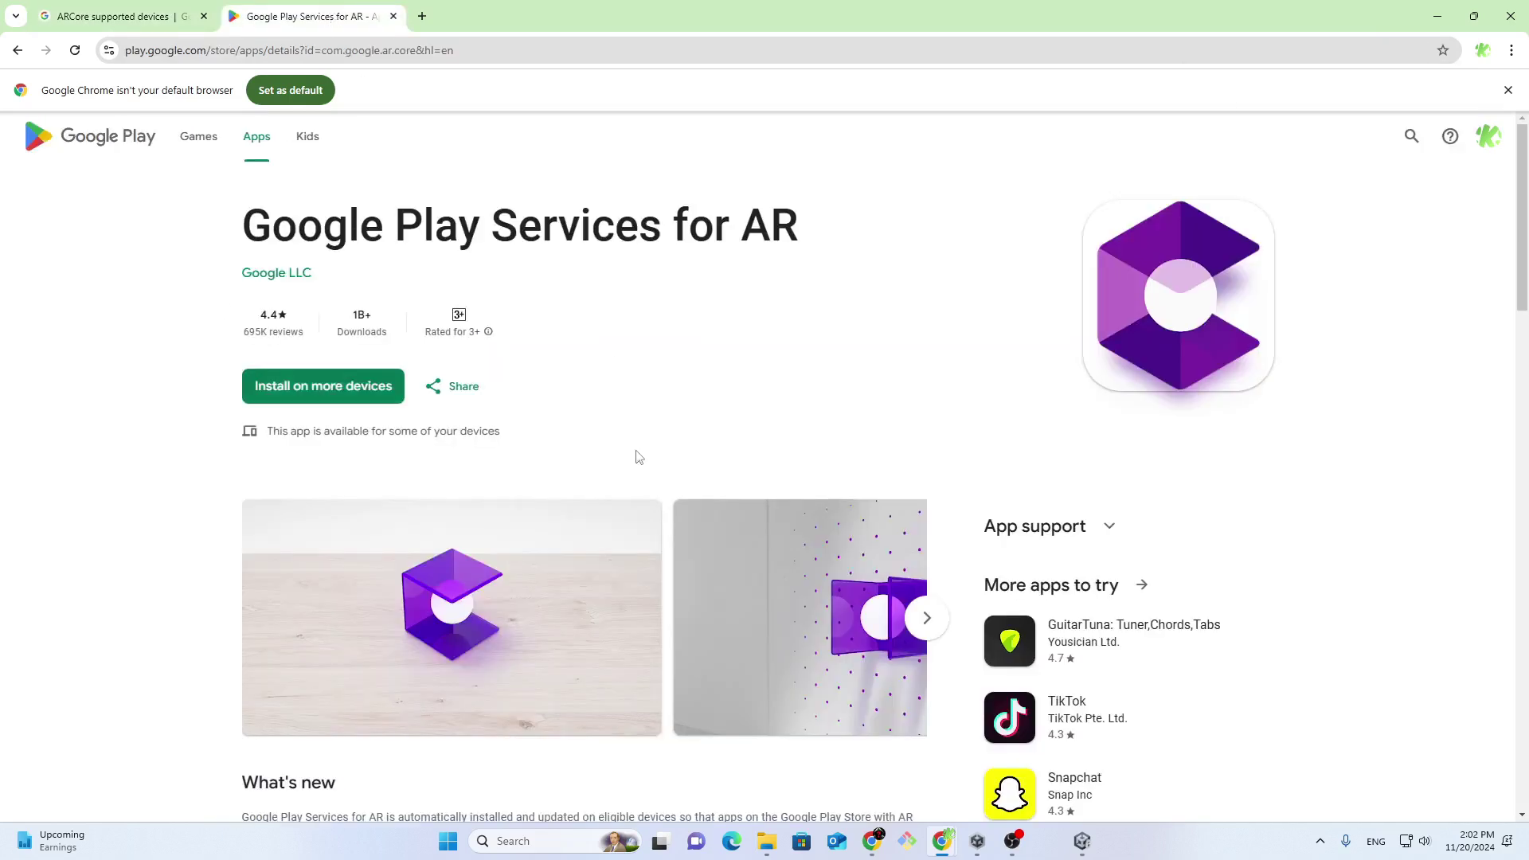
pyautogui.click(161, 19)
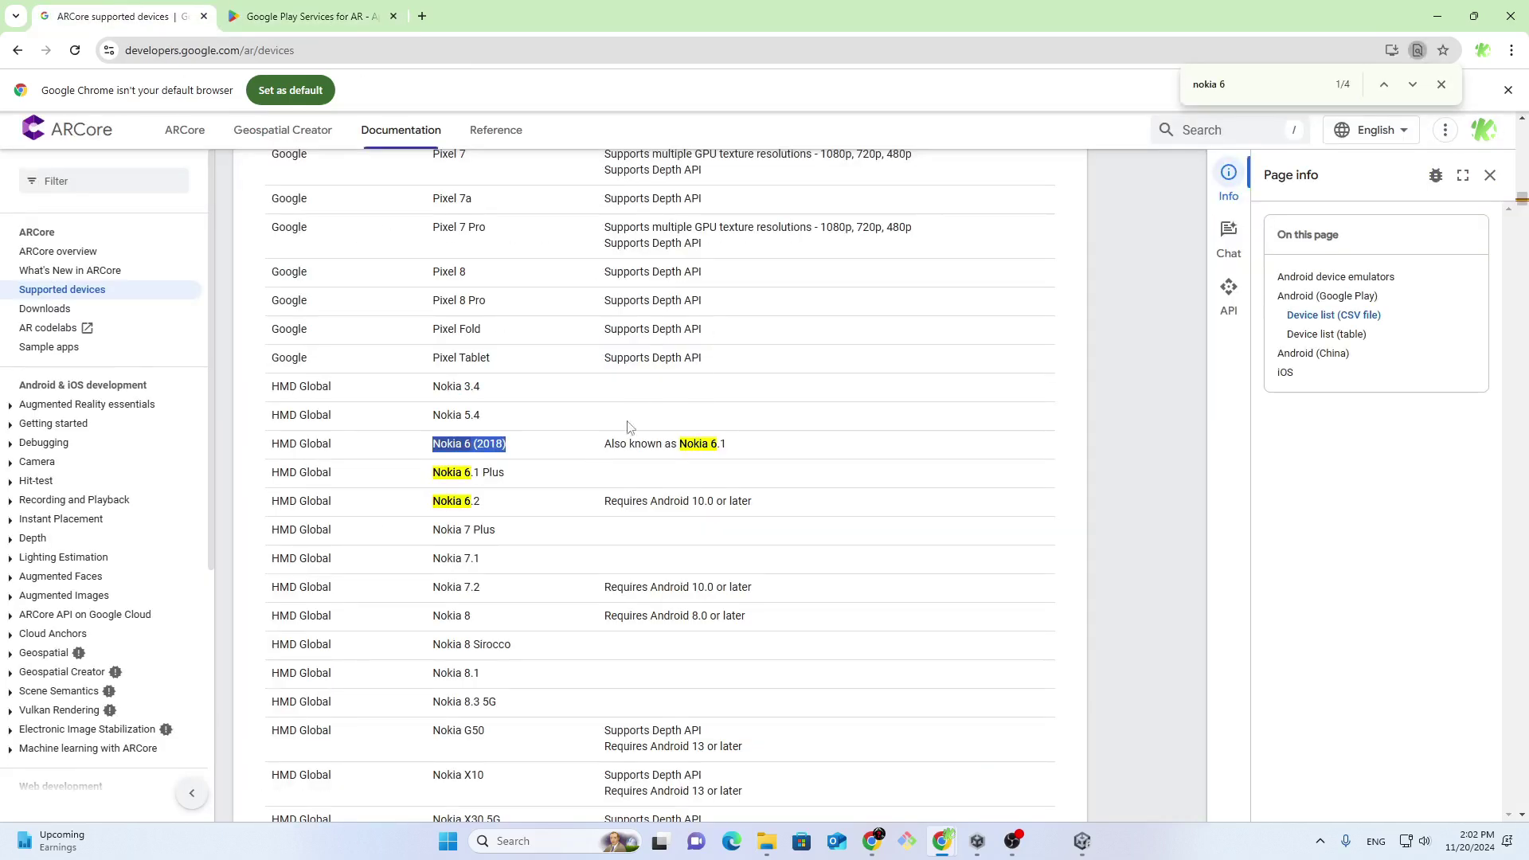